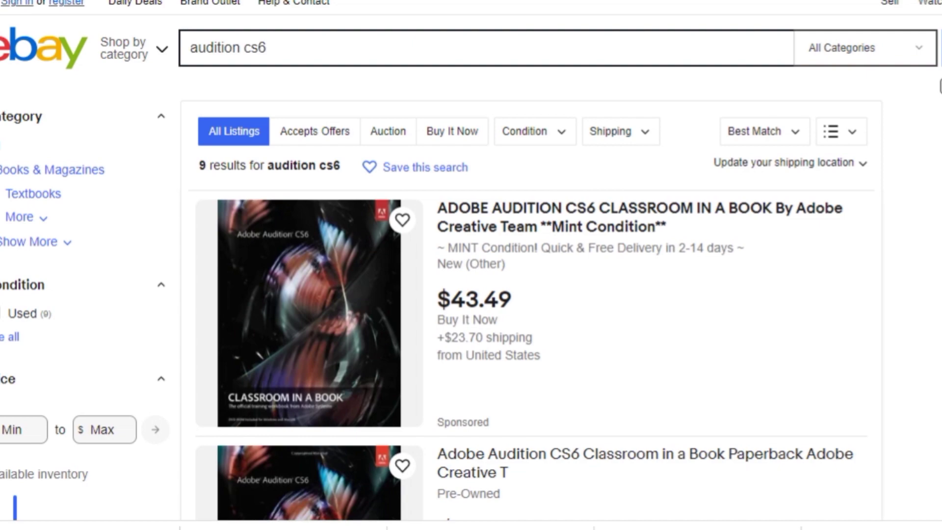
# Step: Scroll further down the eBay Audition CS6 listings
pyautogui.scroll(-20, 530, 295)
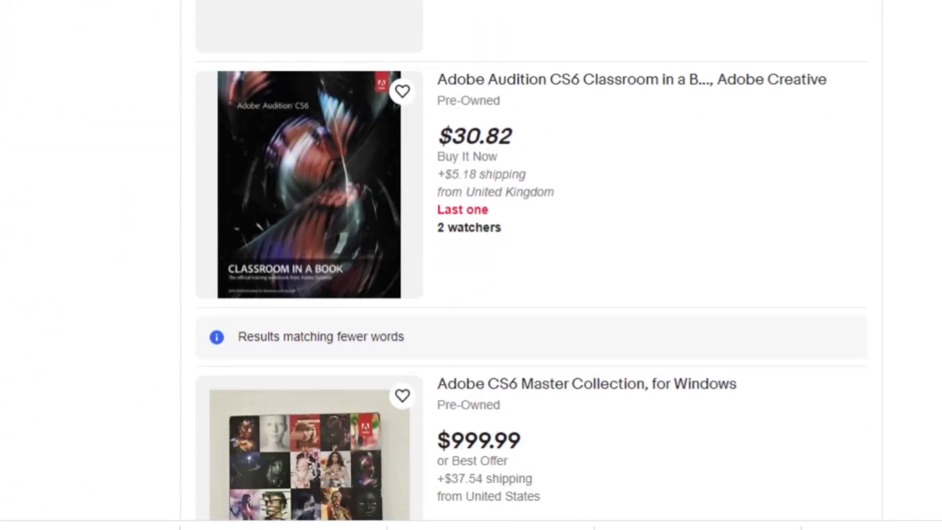
pyautogui.scroll(-15, 531, 260)
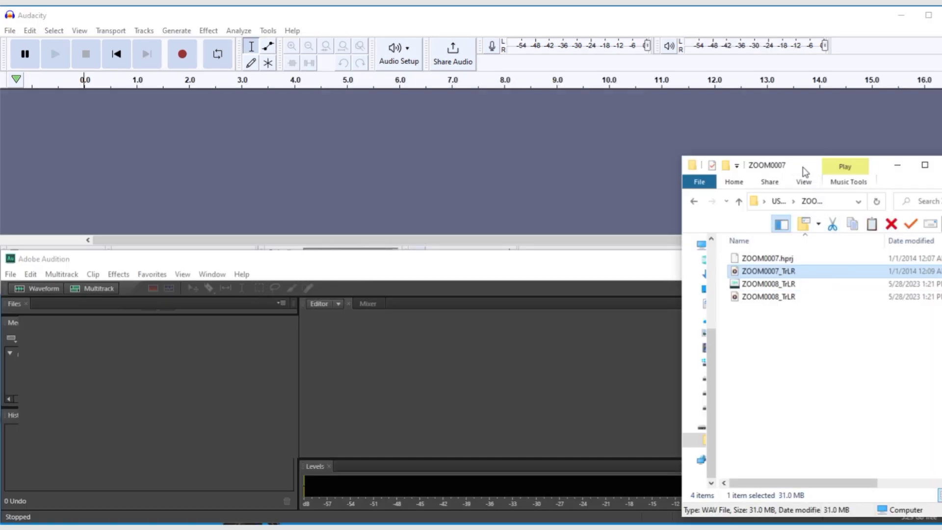
# Step: Load ZOOM0008_TrLR from the recordings folder into Audition's editor
pyautogui.moveTo(804, 172); pyautogui.dragTo(805, 192)
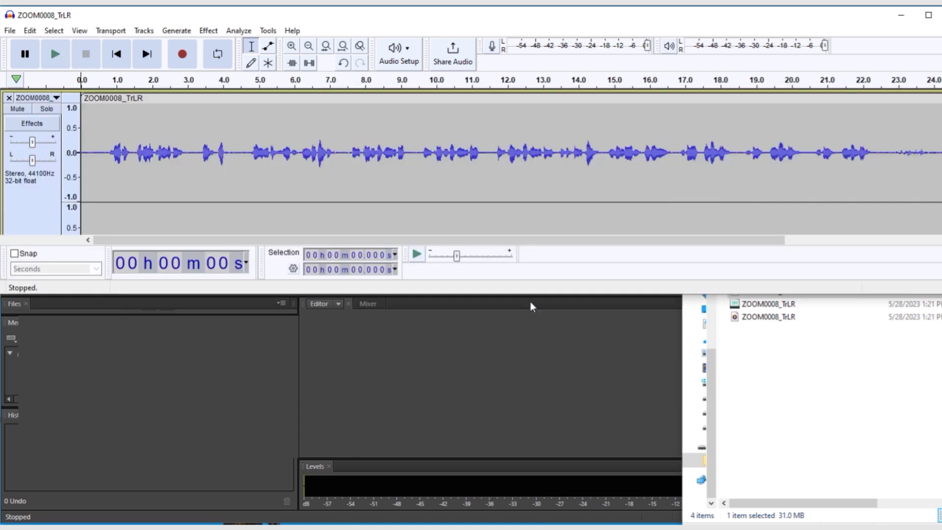
pyautogui.click(815, 401)
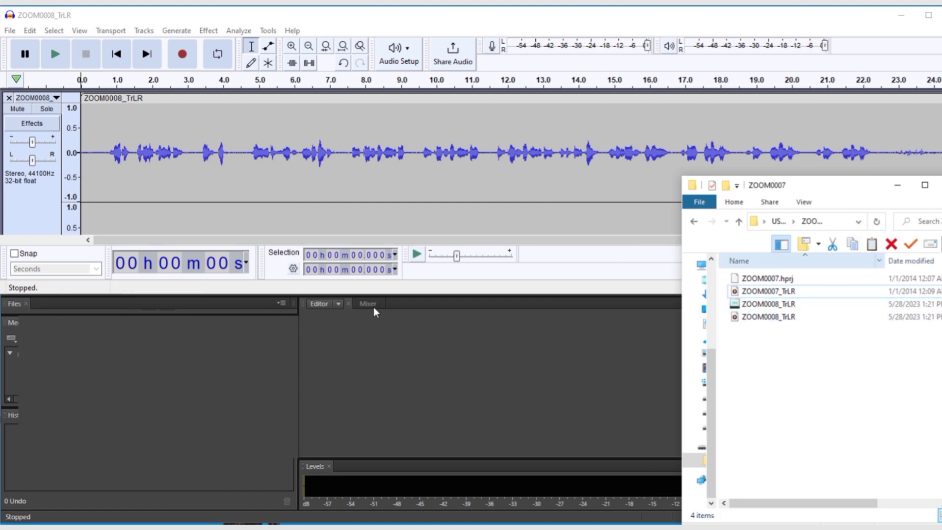
pyautogui.click(240, 311)
pyautogui.moveTo(767, 318); pyautogui.dragTo(502, 382)
# Step: Open ZOOM0008_TrLR in Audacity through File > Open
pyautogui.click(454, 287)
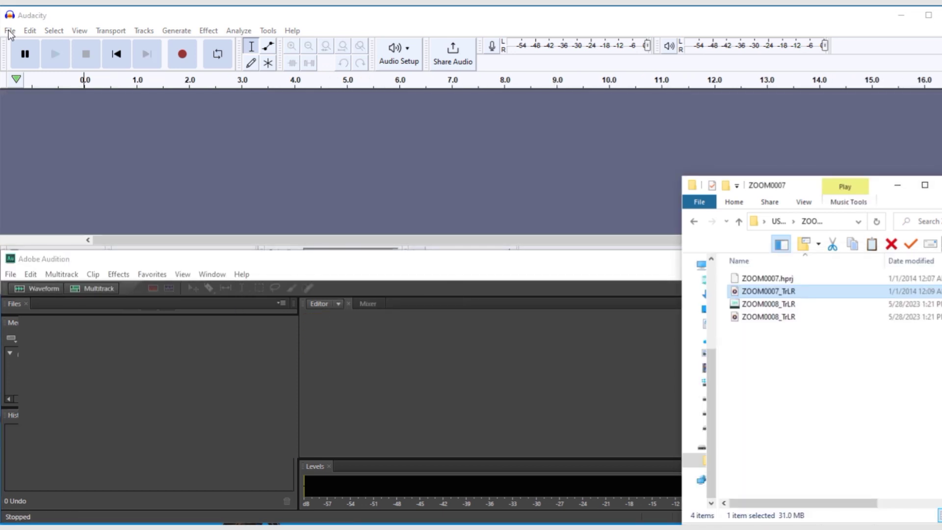
pyautogui.click(10, 31)
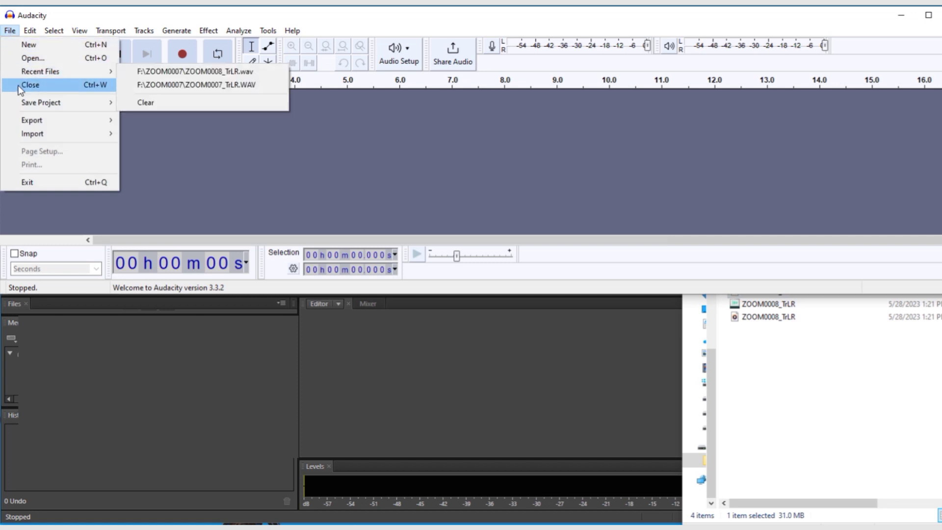
pyautogui.click(33, 58)
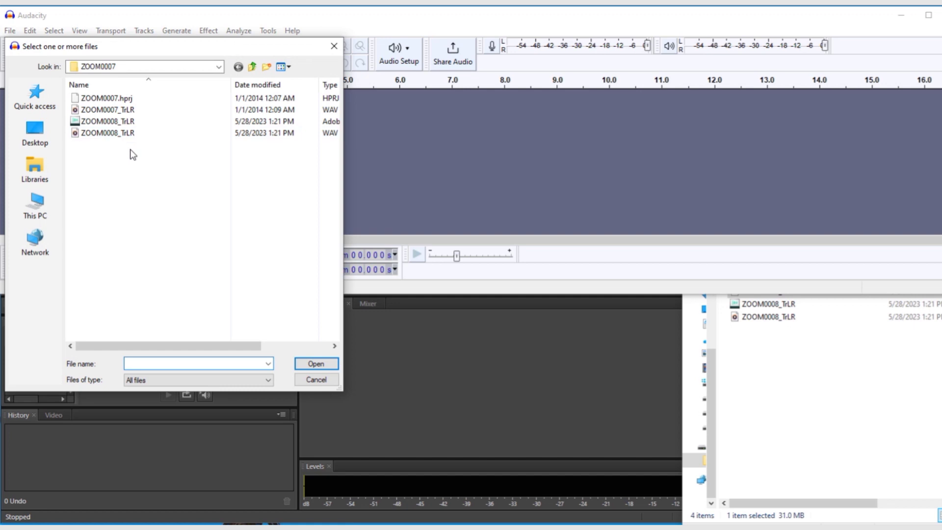
pyautogui.doubleClick(101, 134)
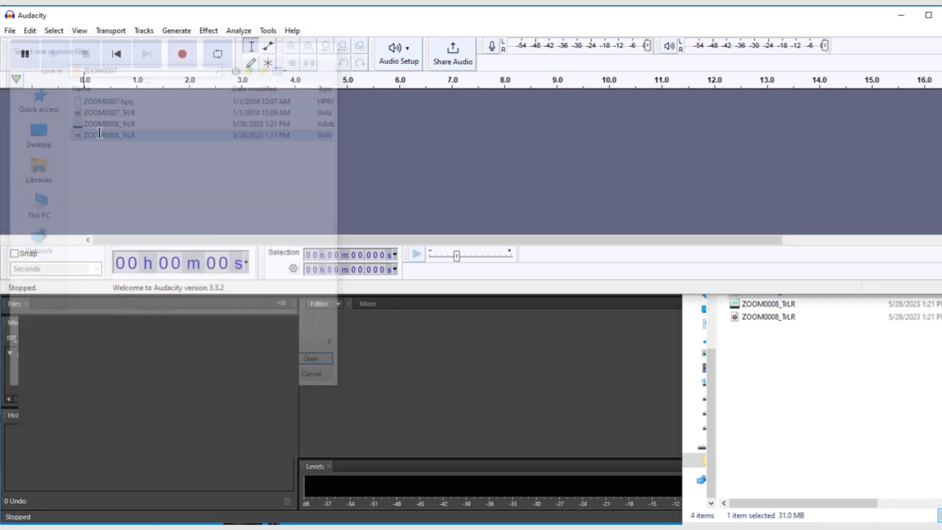
# Step: Maximize Audacity and play ZOOM0008_TrLR from the beginning
pyautogui.press('super+Up')
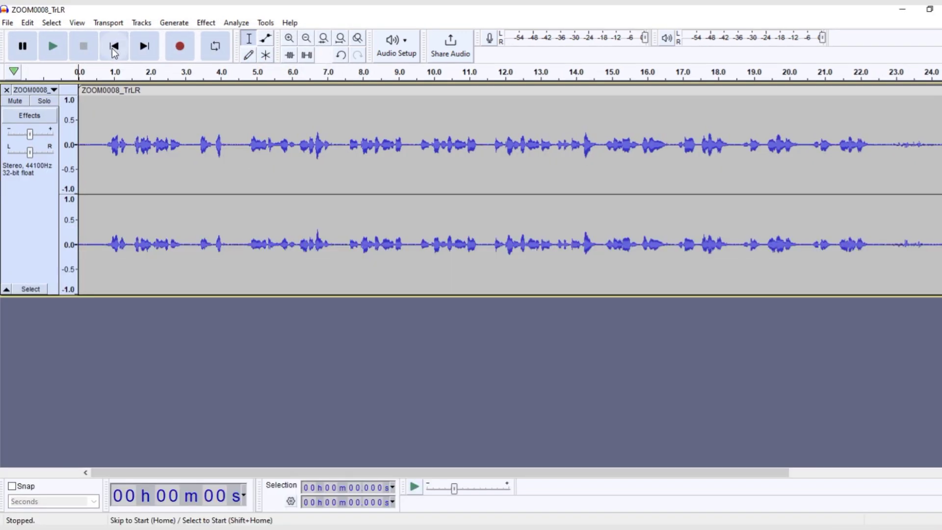
pyautogui.click(54, 47)
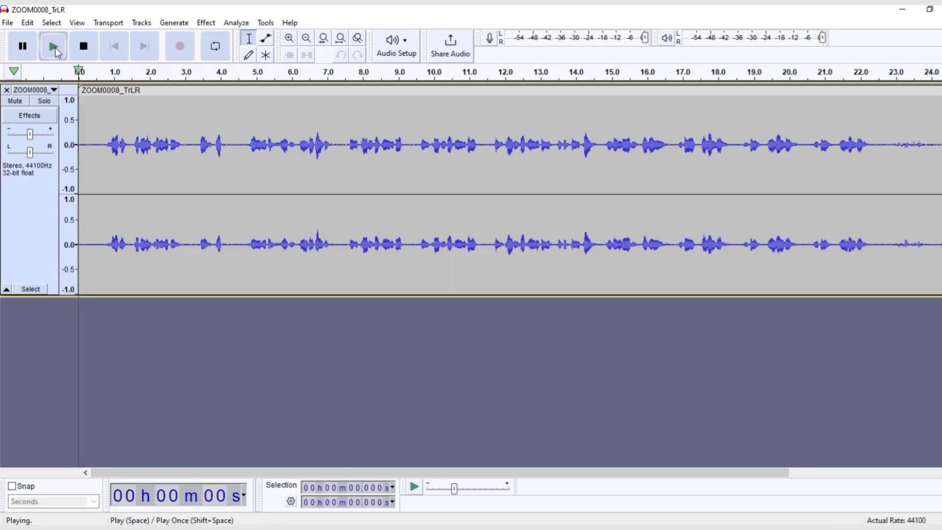
# Step: Stop playback and export the Audacity project as the WAV file 'ZOOM0008 Edit Audacity'
pyautogui.click(82, 47)
pyautogui.click(7, 22)
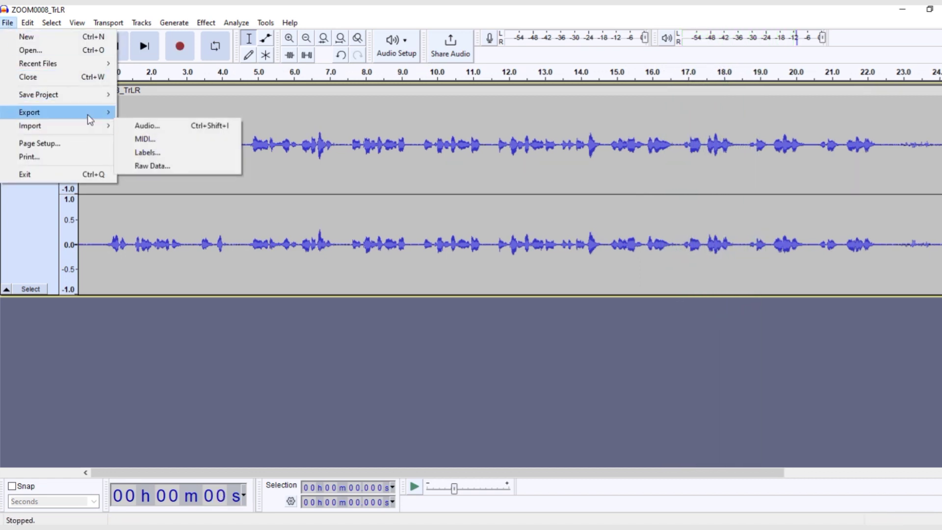
pyautogui.moveTo(74, 112)
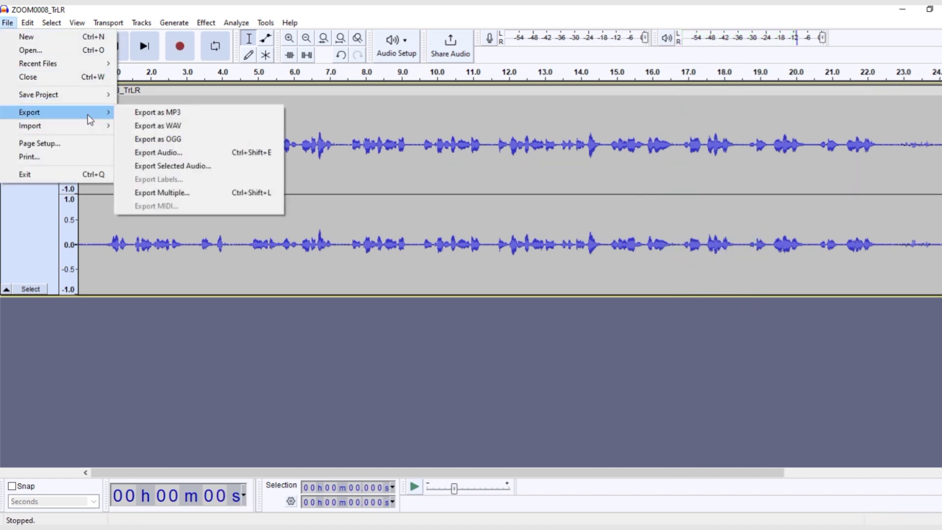
pyautogui.click(163, 125)
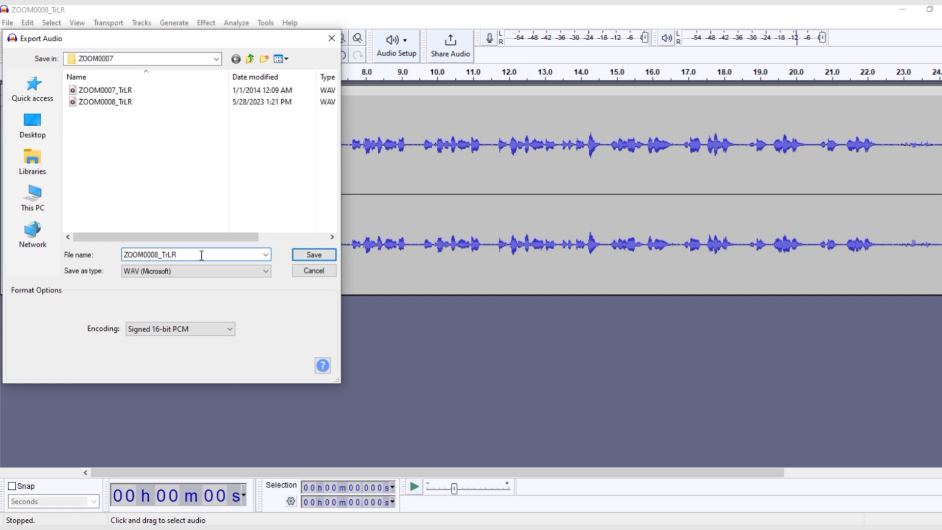
pyautogui.press('BackSpace')
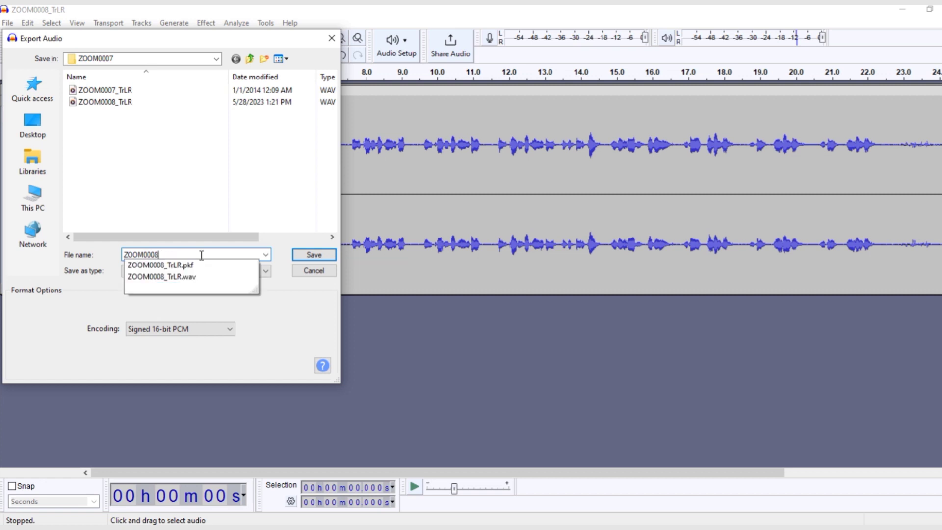
pyautogui.click(202, 255)
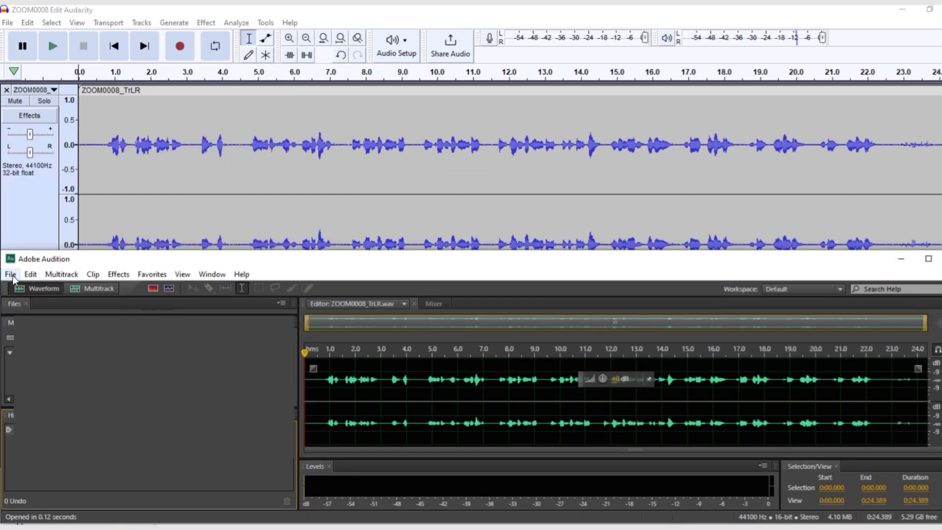
# Step: In Audition, begin a Save As for a renamed copy and browse for its location
pyautogui.click(11, 274)
pyautogui.click(68, 423)
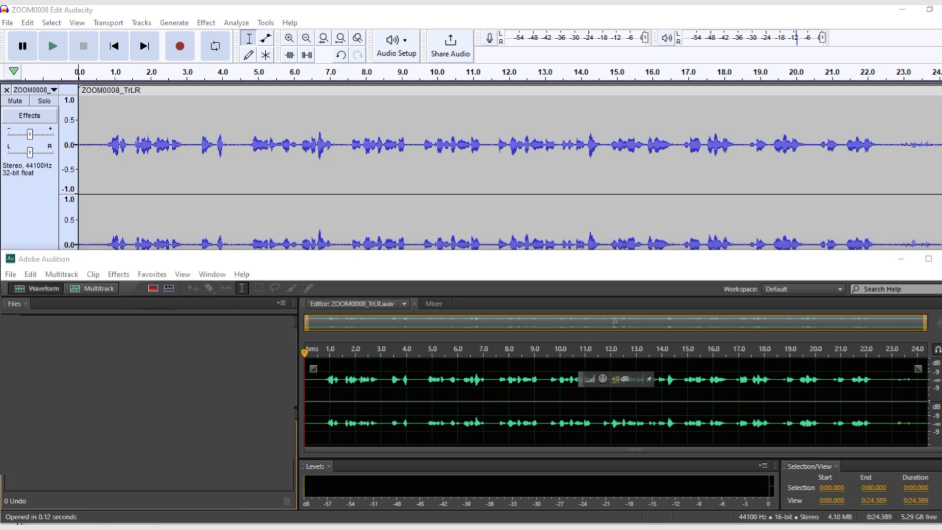
pyautogui.click(484, 256)
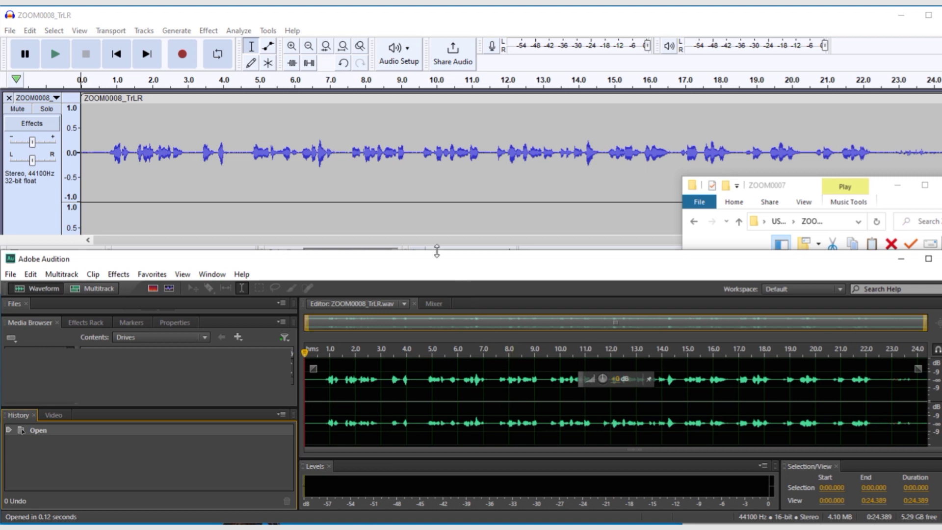
# Step: Bring Audacity back full screen and play the recording through again
pyautogui.click(509, 26)
pyautogui.click(928, 15)
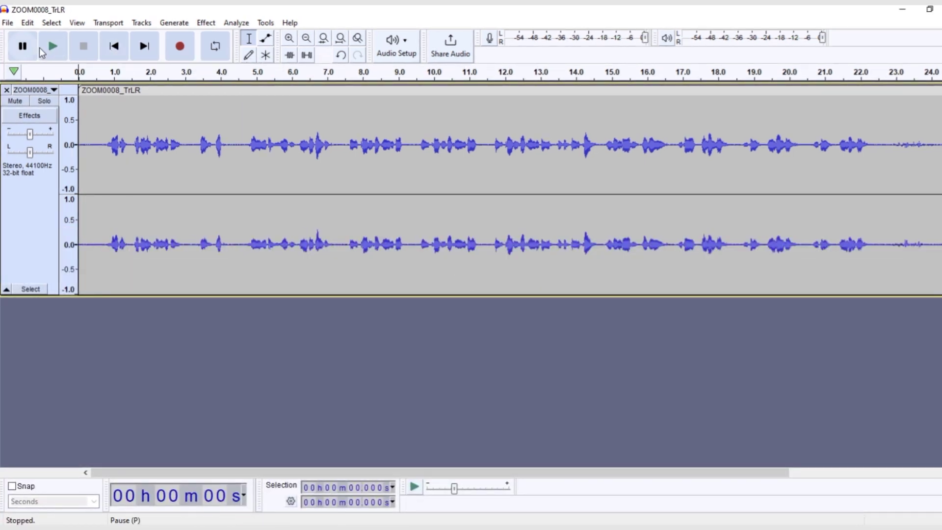
pyautogui.click(54, 48)
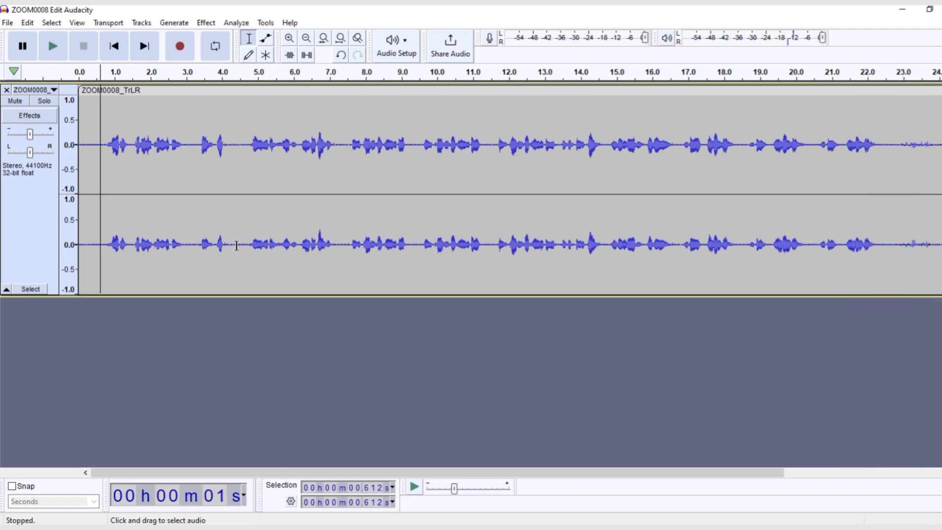
# Step: Delete the quiet stretch from about 3.3 to 4.4 s and a short gap near 3 s
pyautogui.moveTo(236, 235); pyautogui.dragTo(197, 242)
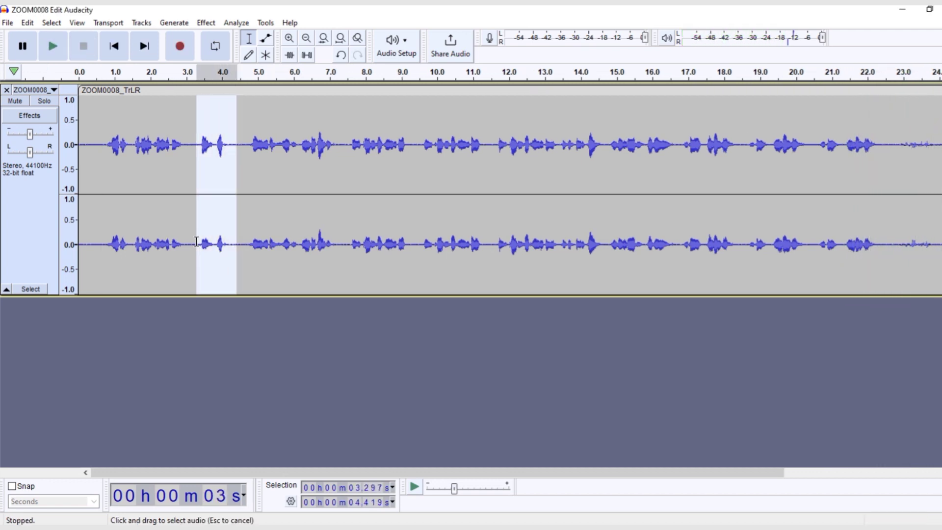
pyautogui.press('Delete')
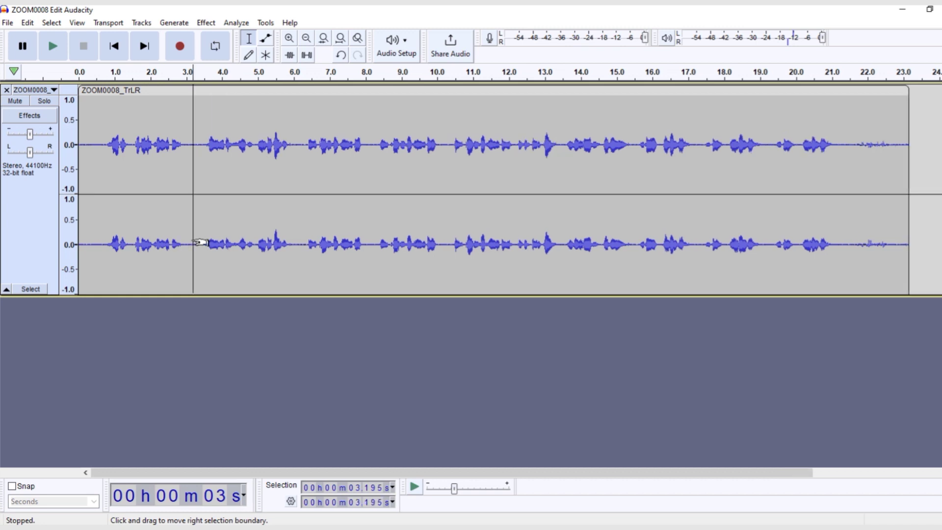
pyautogui.click(163, 244)
pyautogui.press('space')
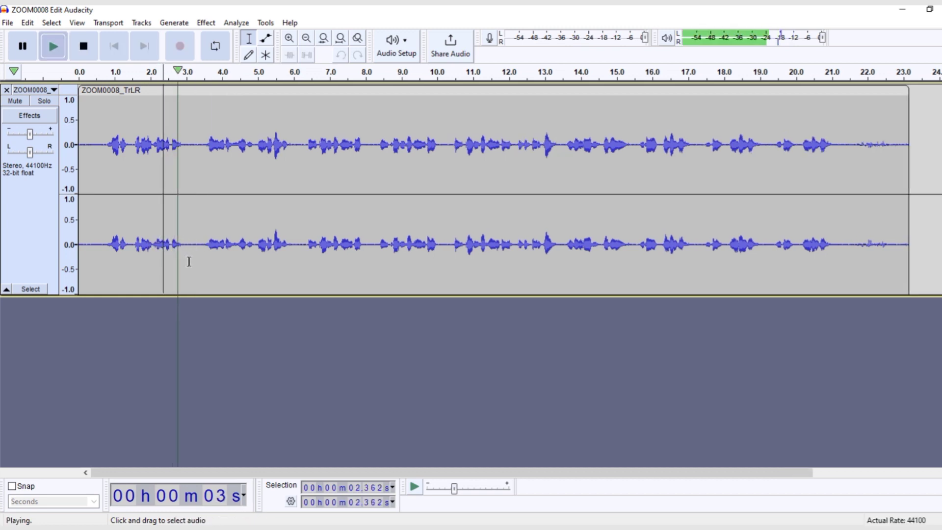
pyautogui.press('space')
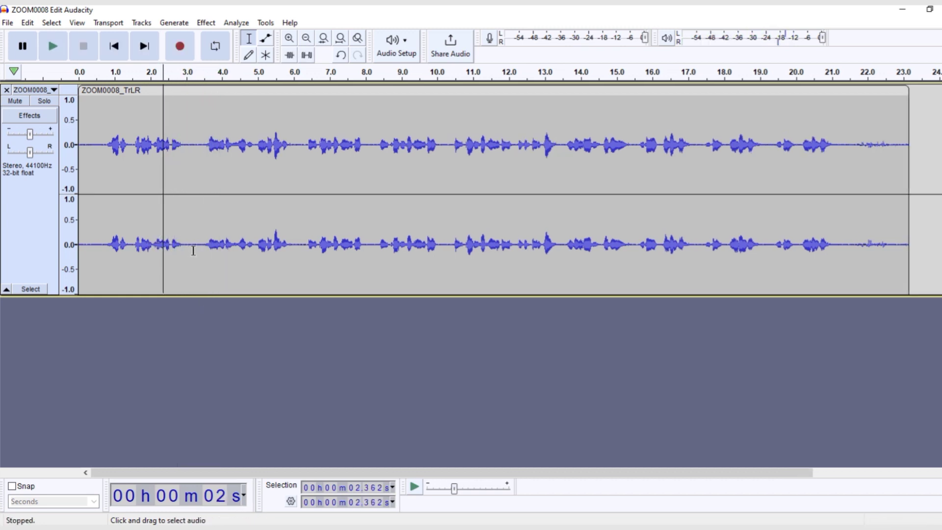
pyautogui.moveTo(205, 251); pyautogui.dragTo(196, 251)
pyautogui.press('Delete')
pyautogui.press('space')
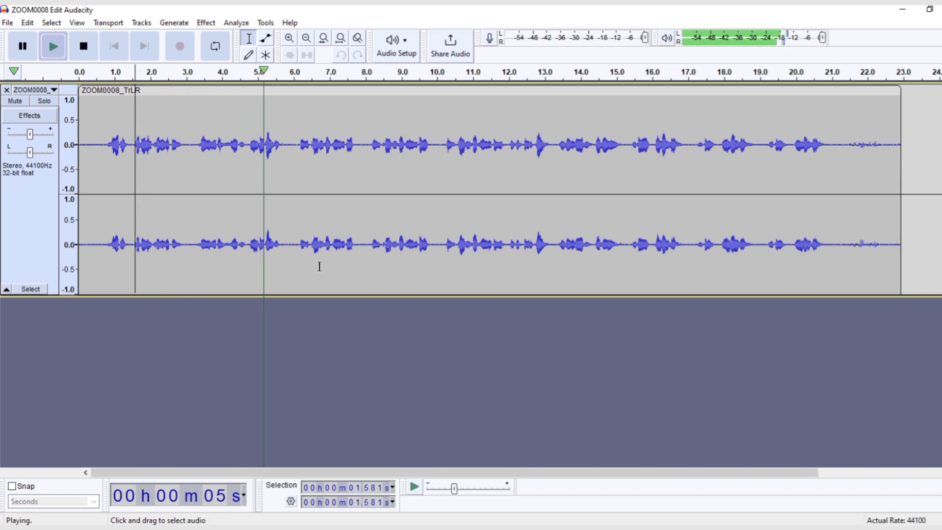
# Step: Cut the stretches from about 5.8–9.9 s and 13.2–15.2 s, previewing each edit
pyautogui.moveTo(436, 237); pyautogui.dragTo(288, 237)
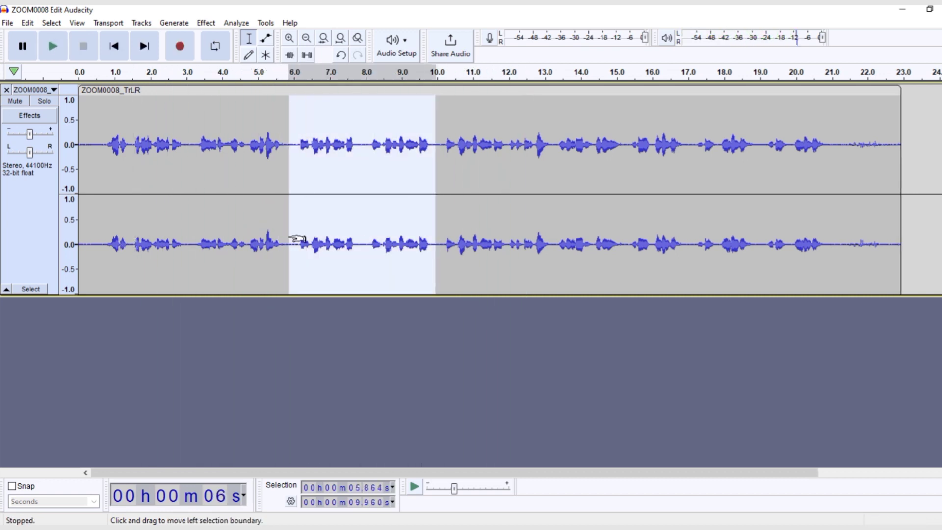
pyautogui.press('Delete')
pyautogui.click(253, 248)
pyautogui.press('space')
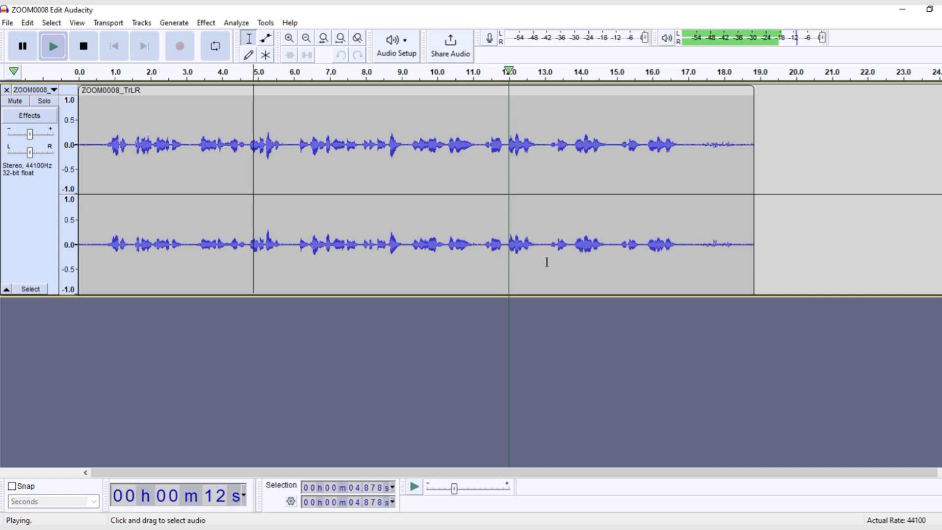
pyautogui.moveTo(617, 259); pyautogui.dragTo(539, 259)
pyautogui.press('Delete')
pyautogui.click(507, 250)
pyautogui.press('space')
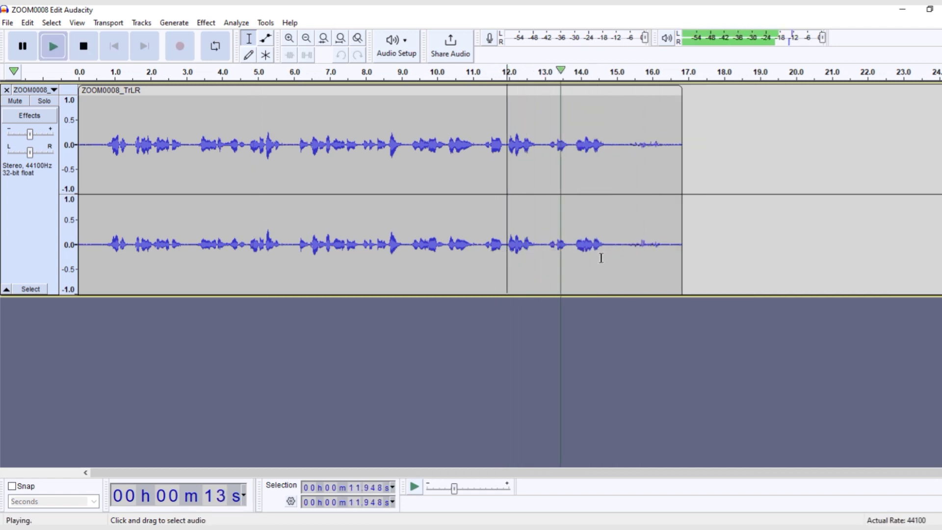
pyautogui.press('space')
# Step: Remove the trailing 15–16.8 s section and the first 0.408 s of the clip
pyautogui.moveTo(615, 152); pyautogui.dragTo(685, 152)
pyautogui.press('Delete')
pyautogui.click(98, 244)
pyautogui.press('space')
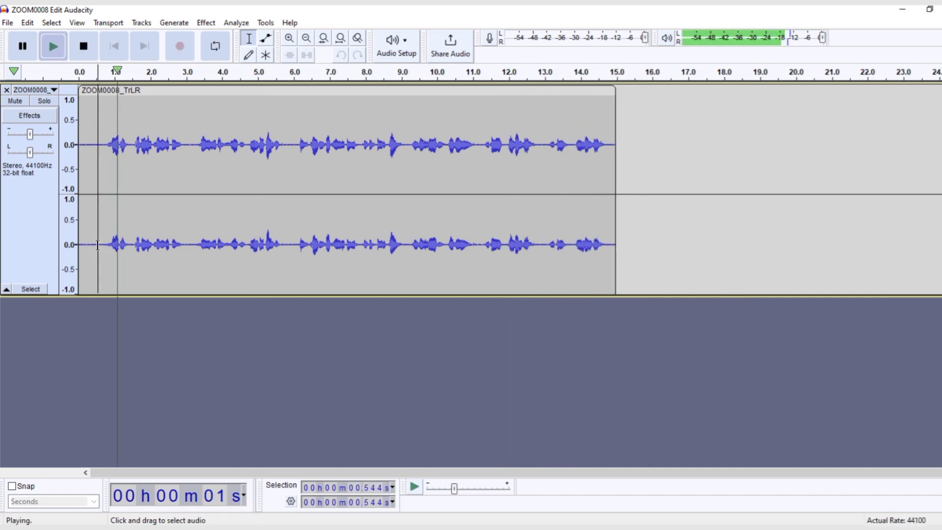
pyautogui.press('space')
pyautogui.moveTo(93, 242); pyautogui.dragTo(23, 250)
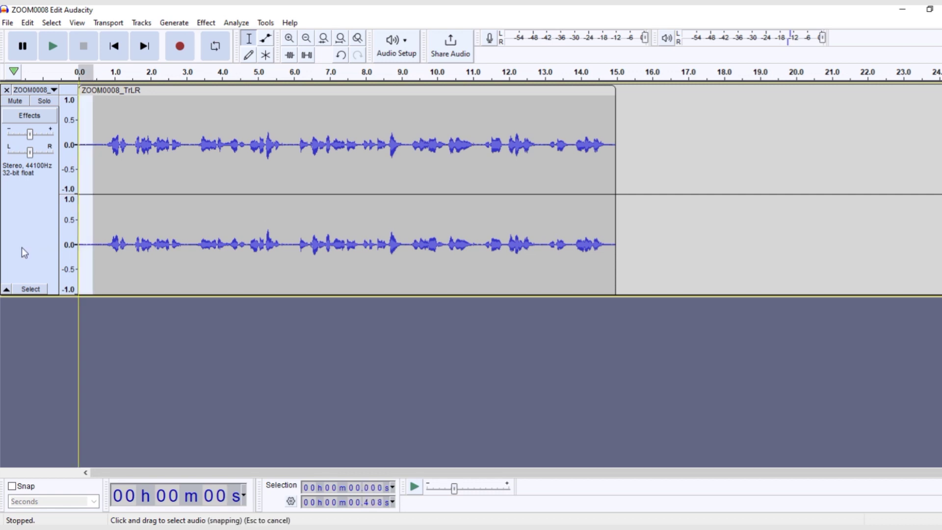
pyautogui.press('Delete')
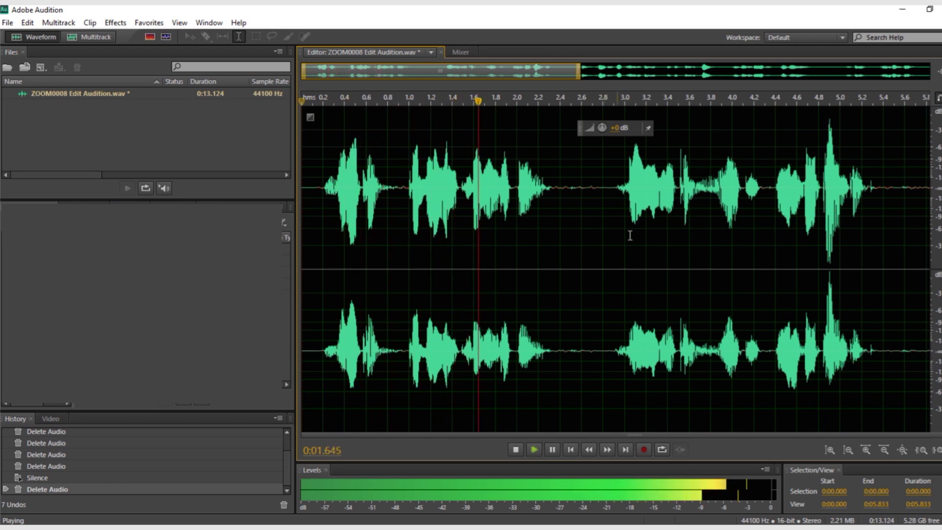
# Step: Silence the 2.36–2.89 s pause with Effects > Silence
pyautogui.press('space')
pyautogui.moveTo(612, 206); pyautogui.dragTo(556, 182)
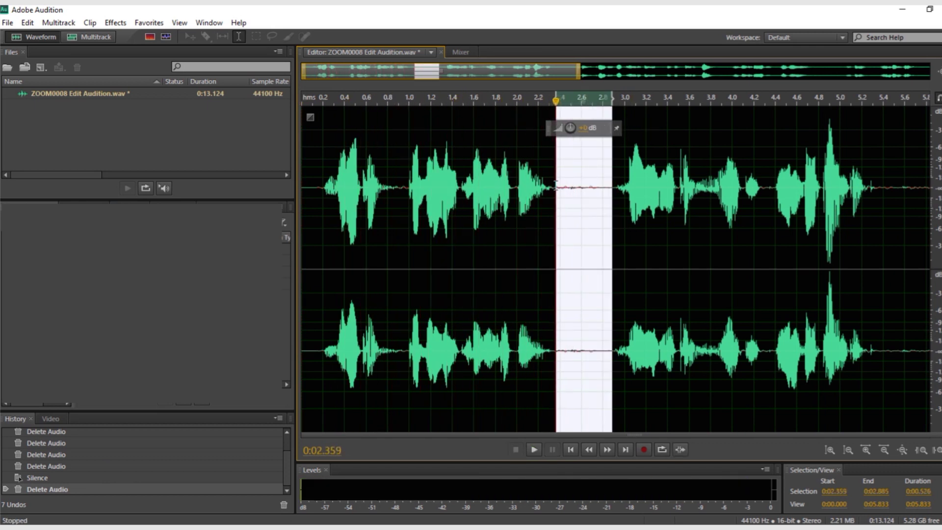
pyautogui.click(126, 25)
pyautogui.click(132, 107)
# Step: Play back from around 1.16–1.4 s to check the silenced gap
pyautogui.click(453, 258)
pyautogui.press('space')
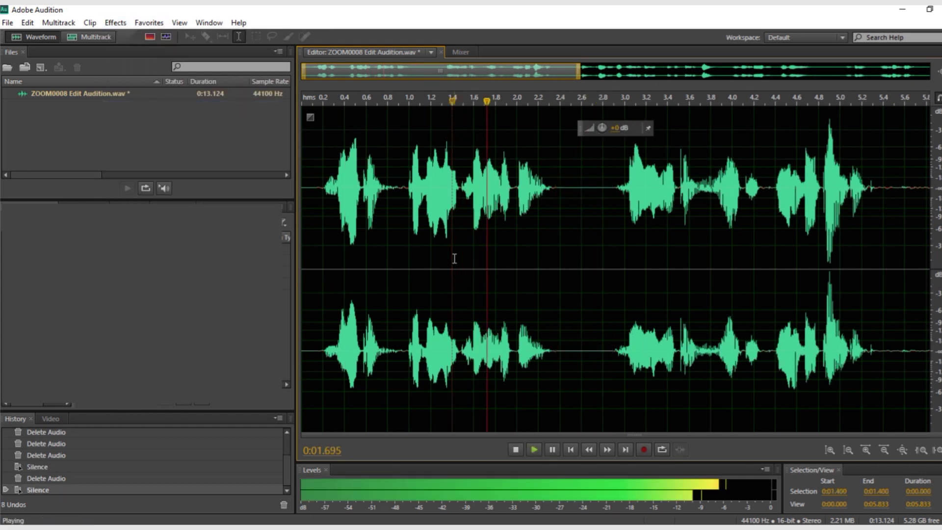
pyautogui.scroll(-2, 542, 275)
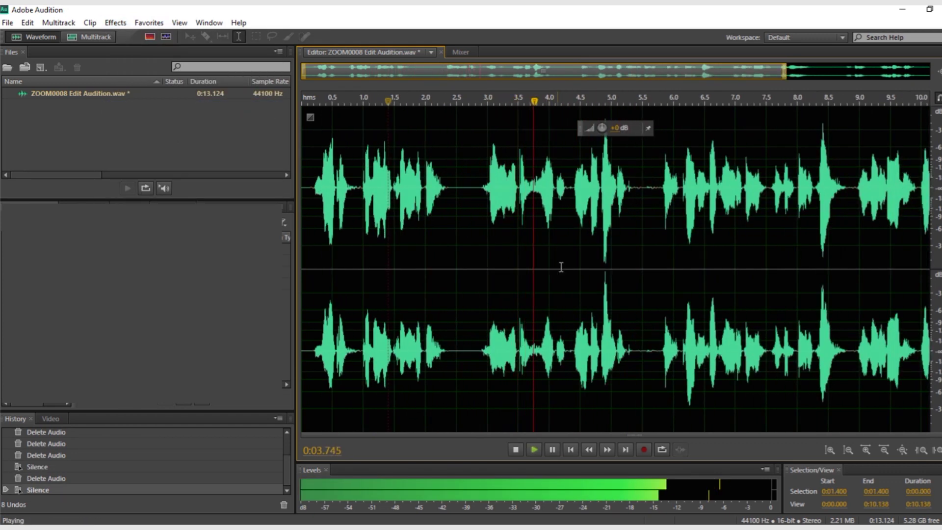
pyautogui.click(374, 258)
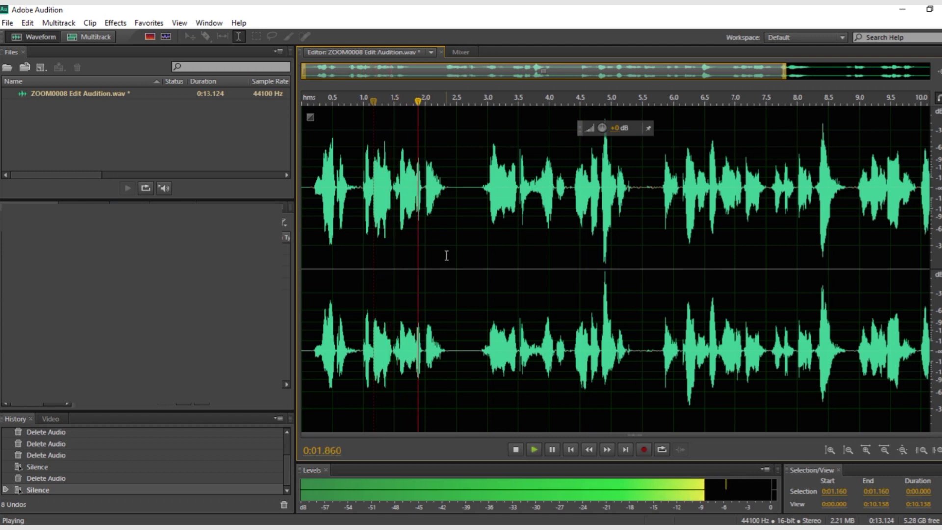
pyautogui.press('space')
pyautogui.scroll(4, 463, 236)
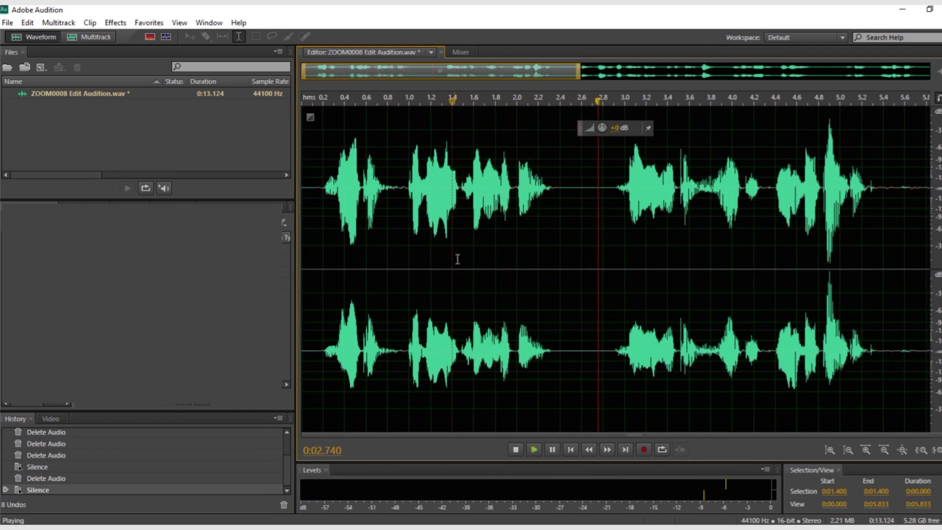
pyautogui.scroll(-2, 544, 276)
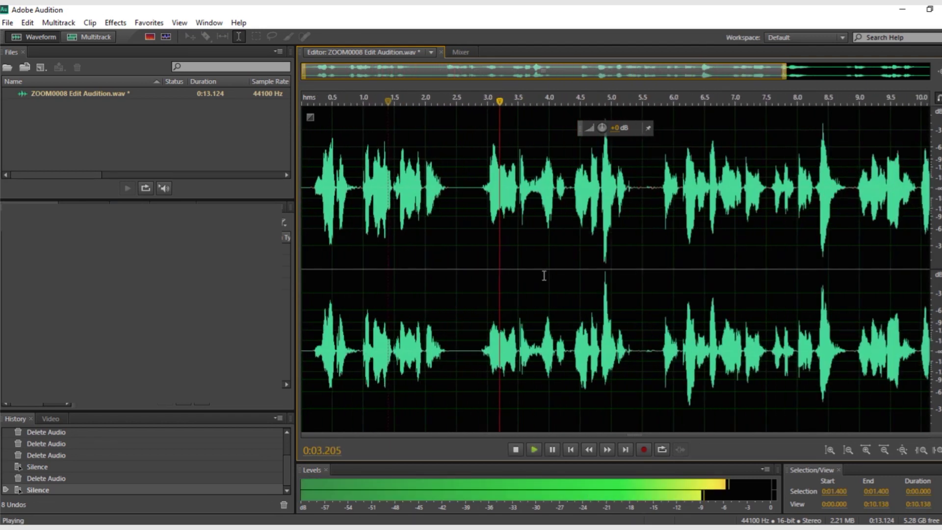
pyautogui.click(374, 250)
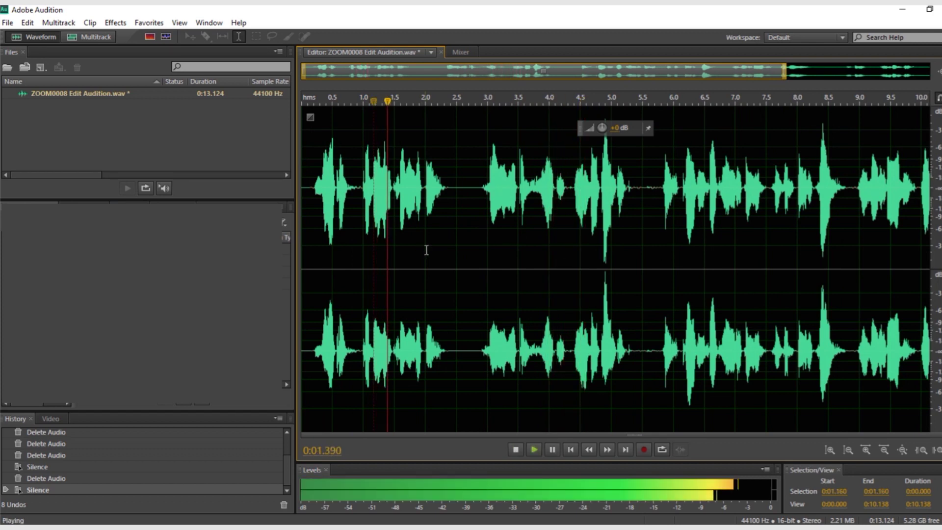
# Step: Delete the pause from 2.500 to 2.771 s
pyautogui.press('space')
pyautogui.scroll(3, 464, 240)
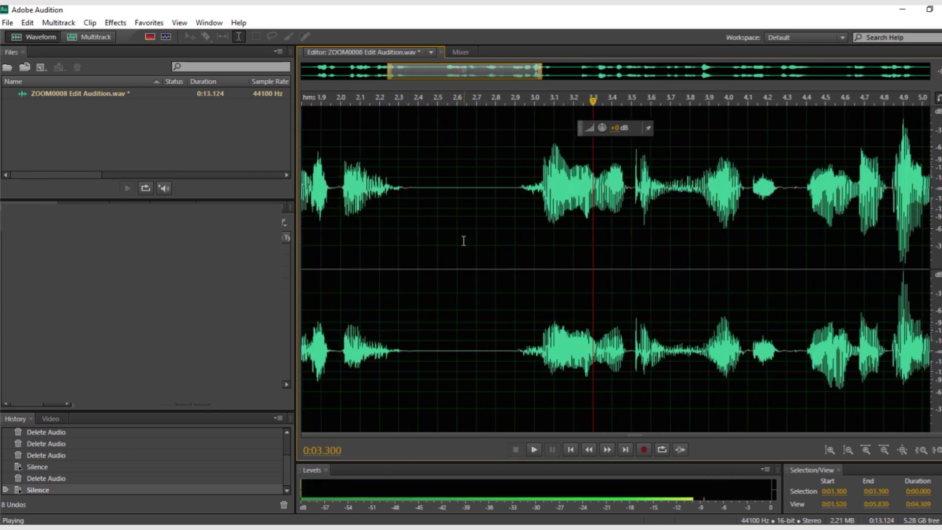
pyautogui.press('space')
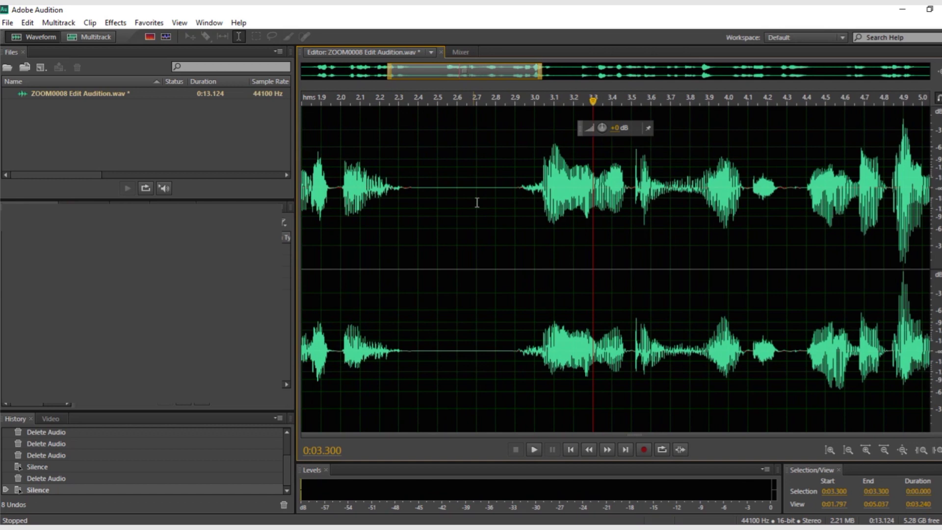
pyautogui.moveTo(490, 188); pyautogui.dragTo(438, 189)
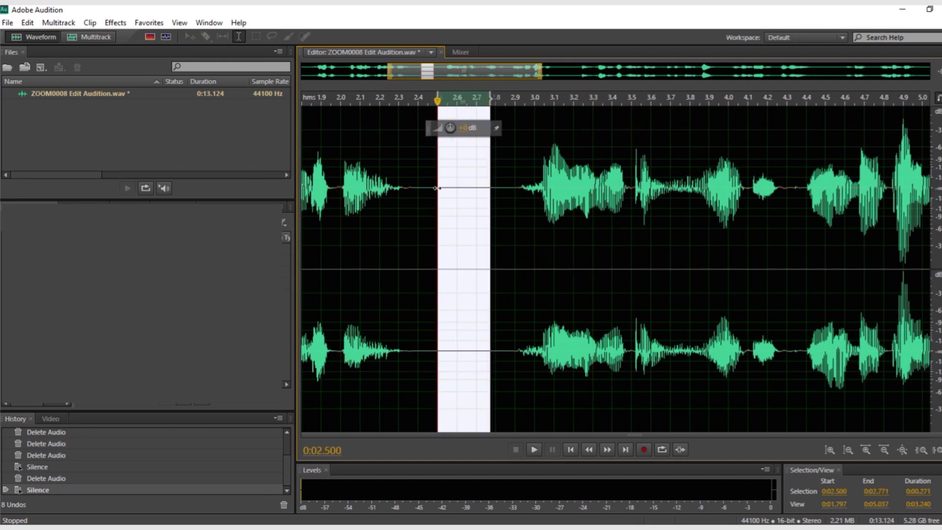
pyautogui.press('Delete')
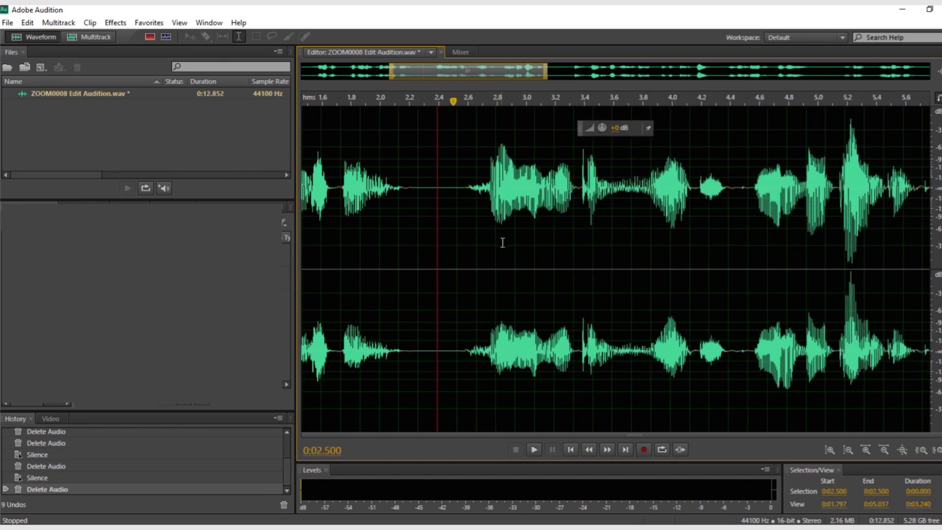
# Step: Play back across the removed pause from 1.6 s, then from the start
pyautogui.scroll(-3, 503, 241)
pyautogui.click(400, 233)
pyautogui.press('space')
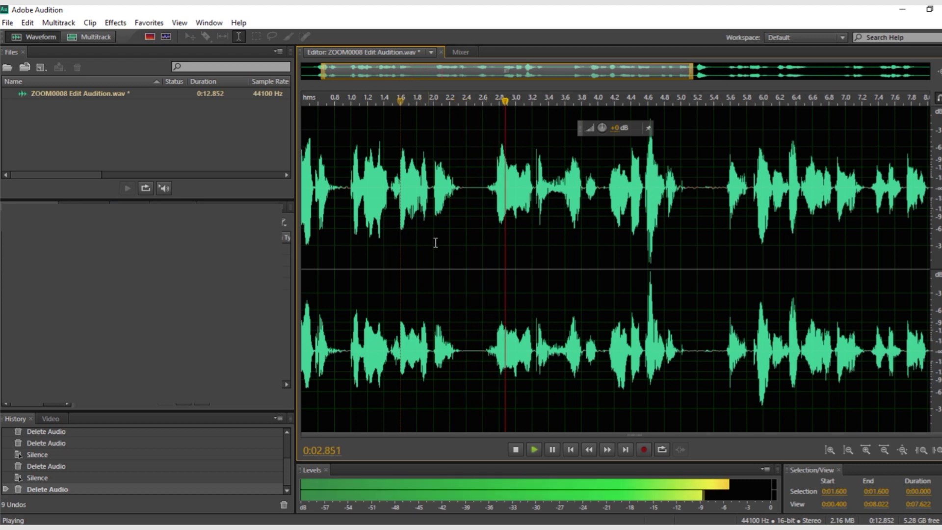
pyautogui.scroll(-2, 435, 242)
pyautogui.press('Home')
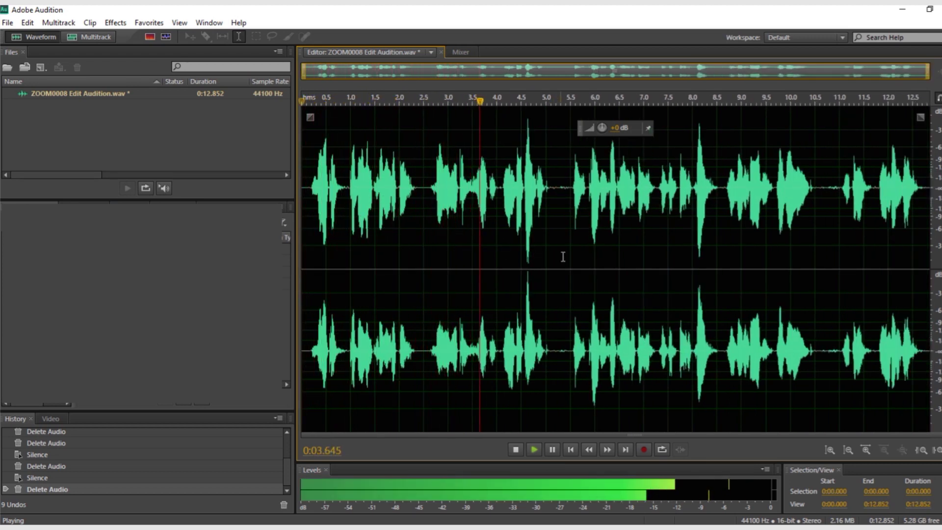
pyautogui.scroll(3, 569, 258)
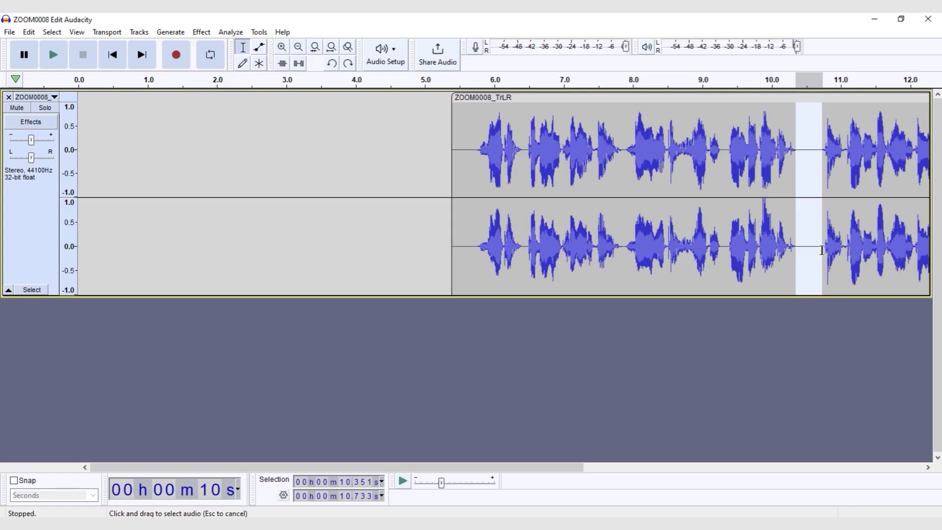
pyautogui.press('Delete')
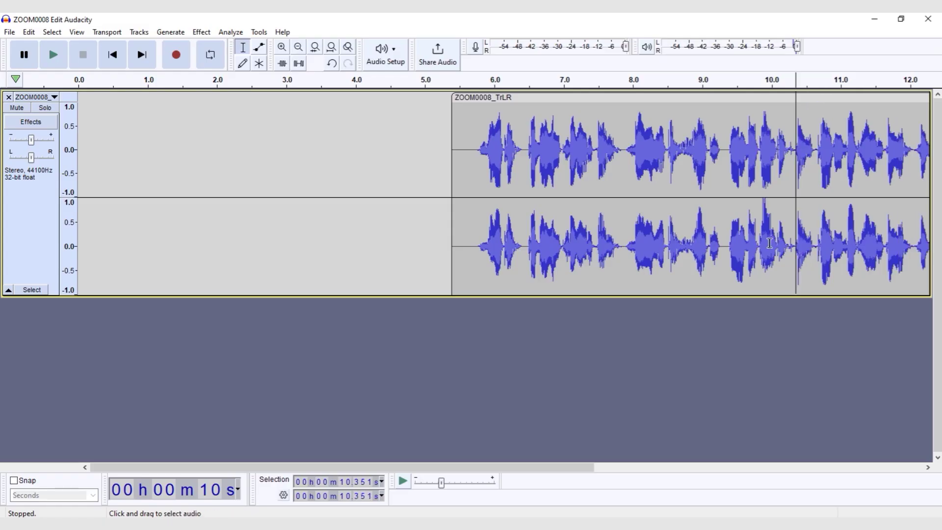
pyautogui.click(760, 240)
pyautogui.press('space')
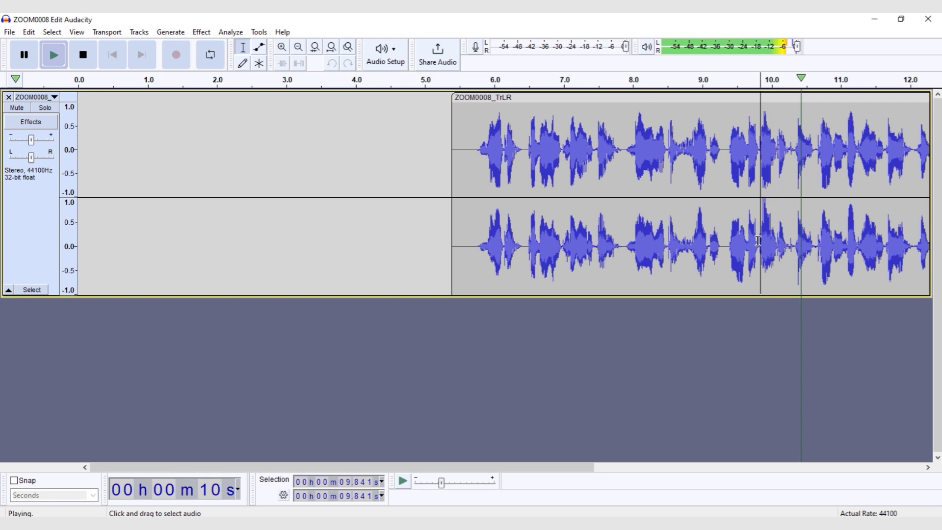
pyautogui.press('space')
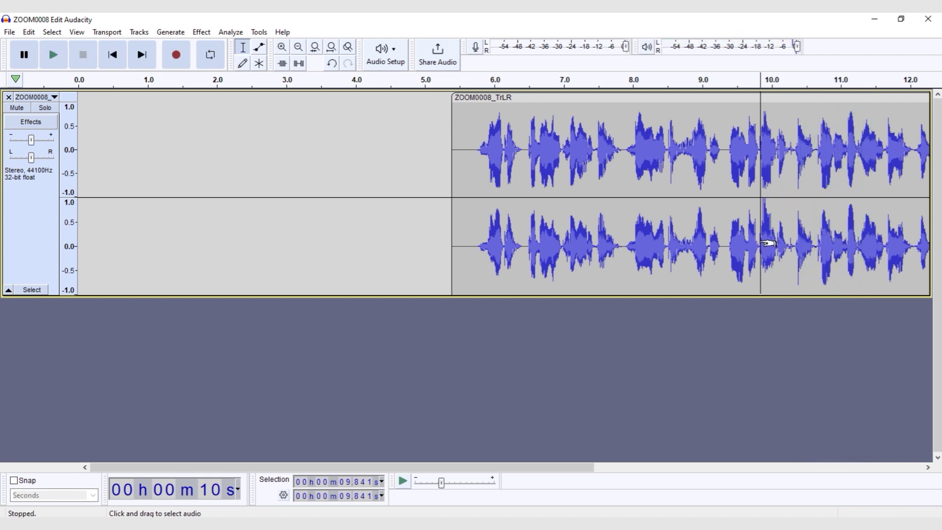
pyautogui.hotkey('ctrl', 'z')
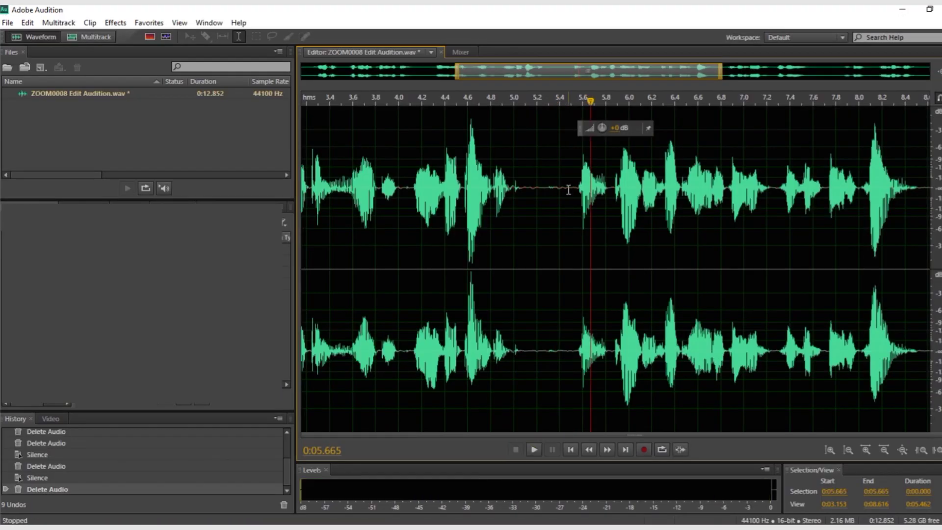
# Step: Filter the 4.553–4.676 s pop with the 30-band Graphic Equalizer 'POP Cut' preset, then play it back
pyautogui.moveTo(560, 189); pyautogui.dragTo(545, 189)
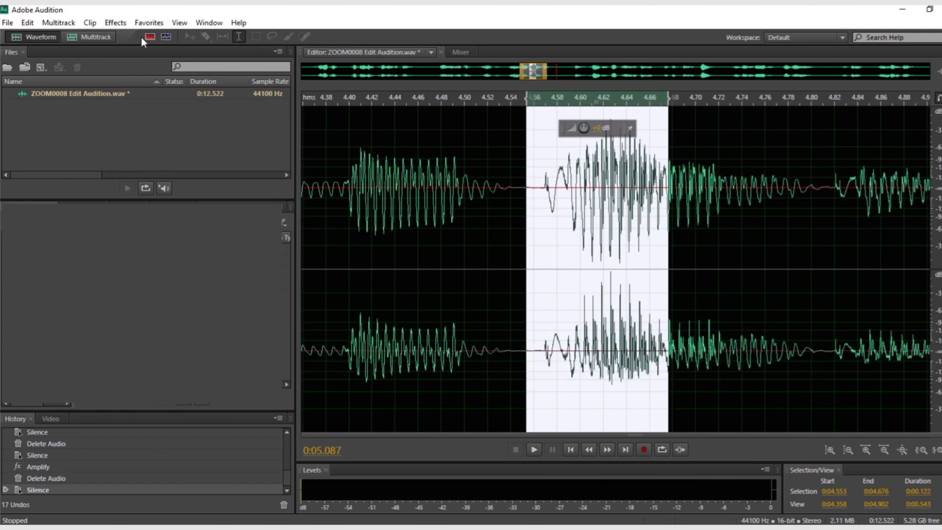
pyautogui.click(115, 23)
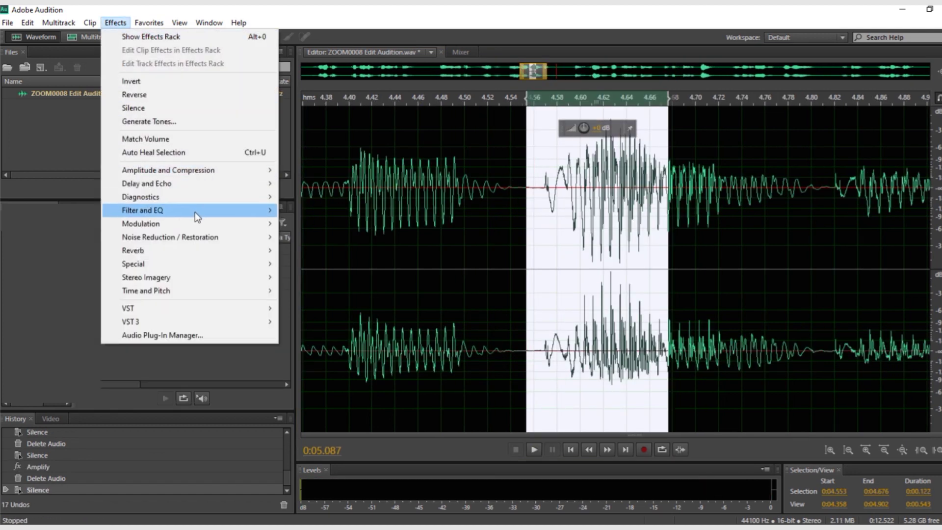
pyautogui.moveTo(195, 211)
pyautogui.click(348, 251)
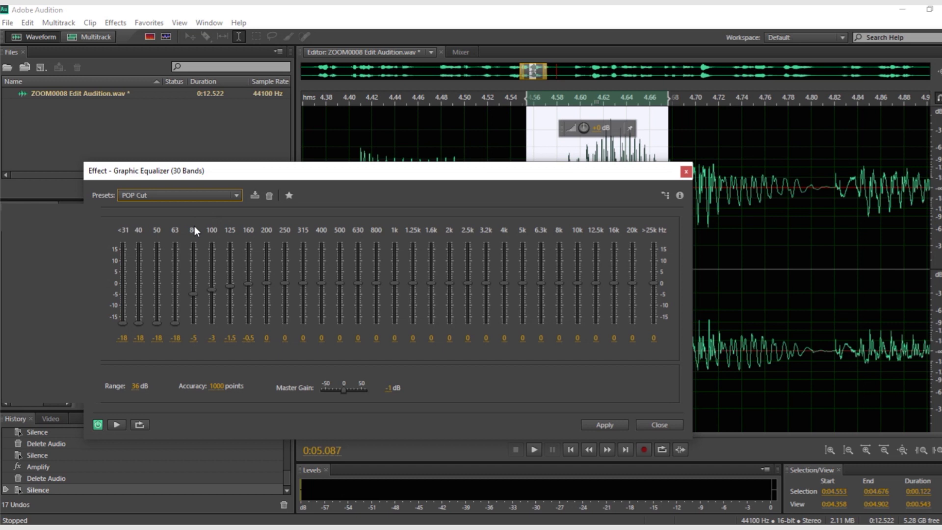
pyautogui.moveTo(291, 175); pyautogui.dragTo(237, 61)
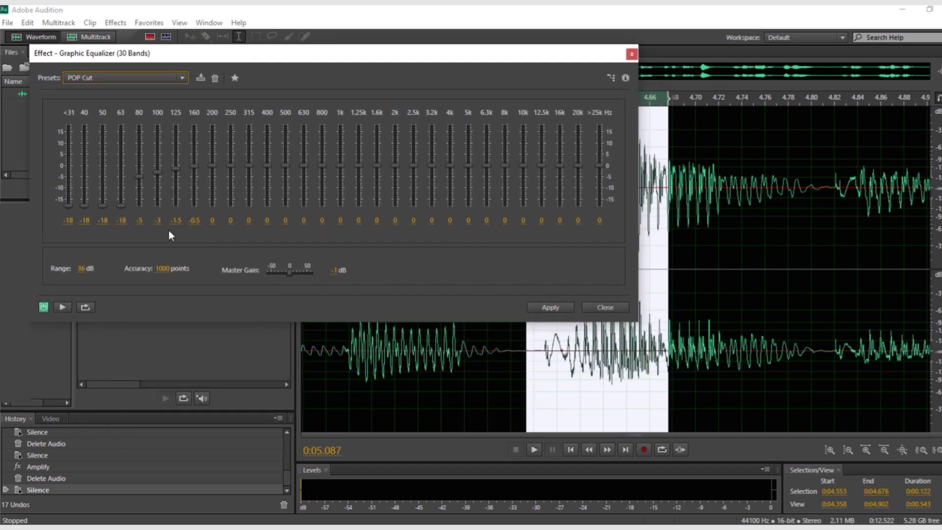
pyautogui.click(63, 307)
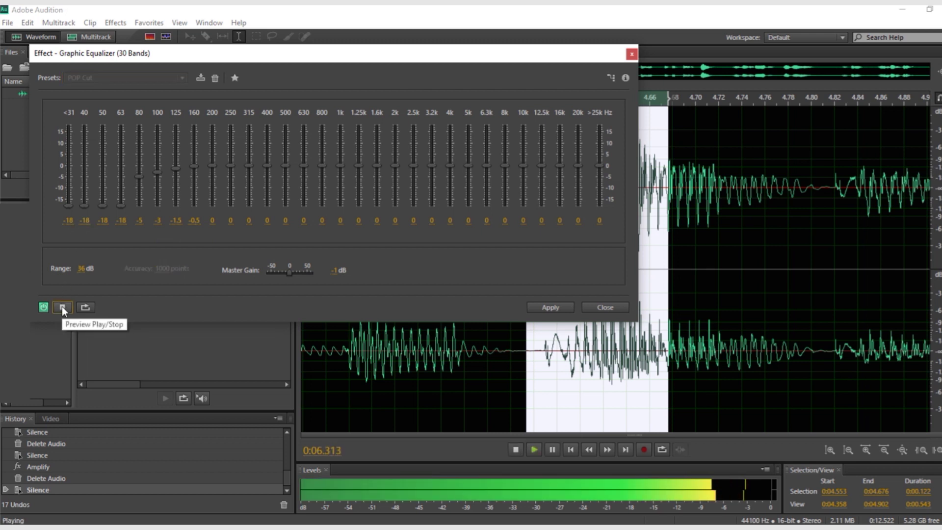
pyautogui.click(62, 307)
pyautogui.click(550, 307)
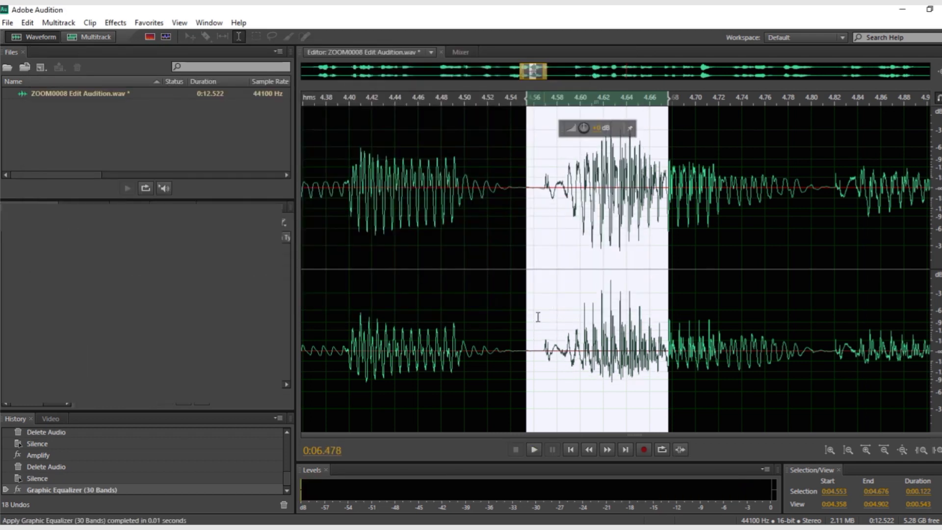
pyautogui.click(505, 376)
pyautogui.press('space')
# Step: Play the recording back to locate the click near 9.74 s
pyautogui.scroll(-3, 522, 376)
pyautogui.press('space')
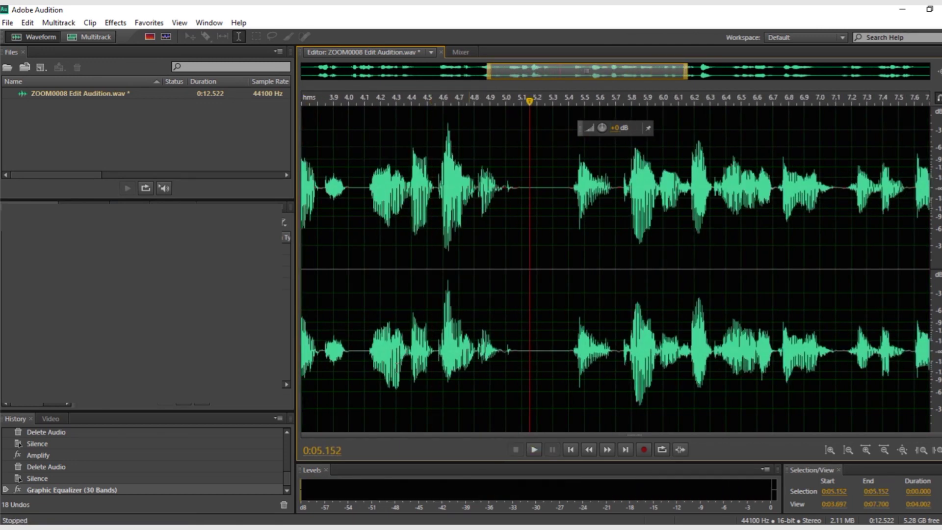
pyautogui.press('space')
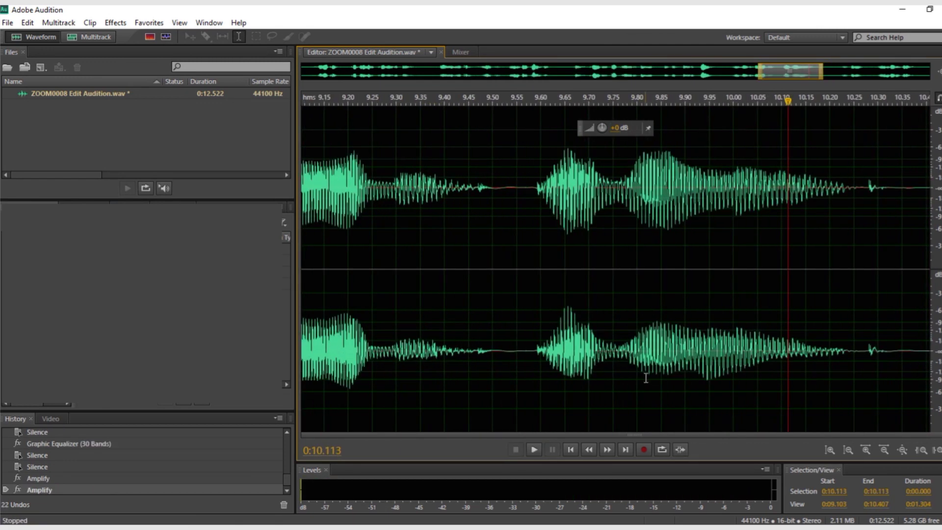
pyautogui.scroll(2, 641, 380)
pyautogui.scroll(3, 530, 385)
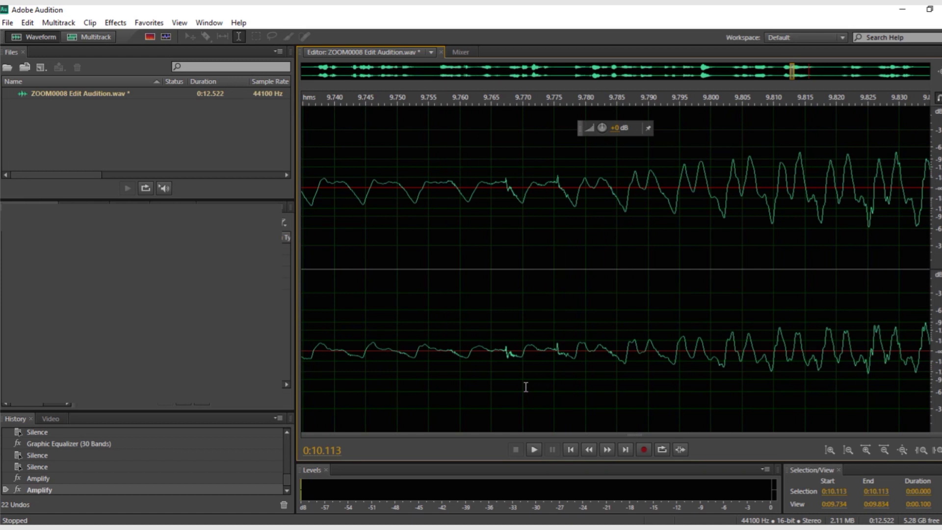
# Step: Apply the 'Voice Clear High Cut Heavy' 30-band EQ to the 9.740–9.796 s click
pyautogui.moveTo(417, 364); pyautogui.dragTo(618, 365)
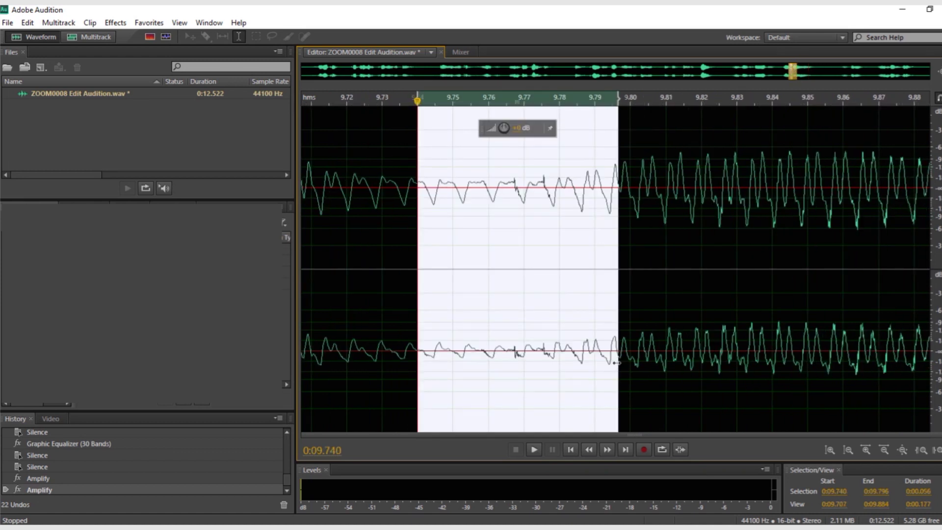
pyautogui.scroll(2, 617, 363)
pyautogui.click(115, 22)
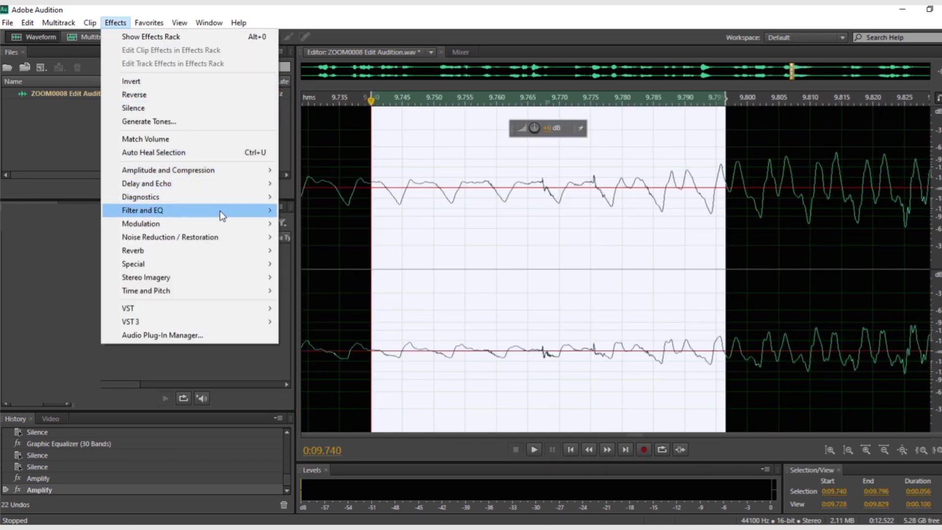
pyautogui.moveTo(221, 210)
pyautogui.click(337, 248)
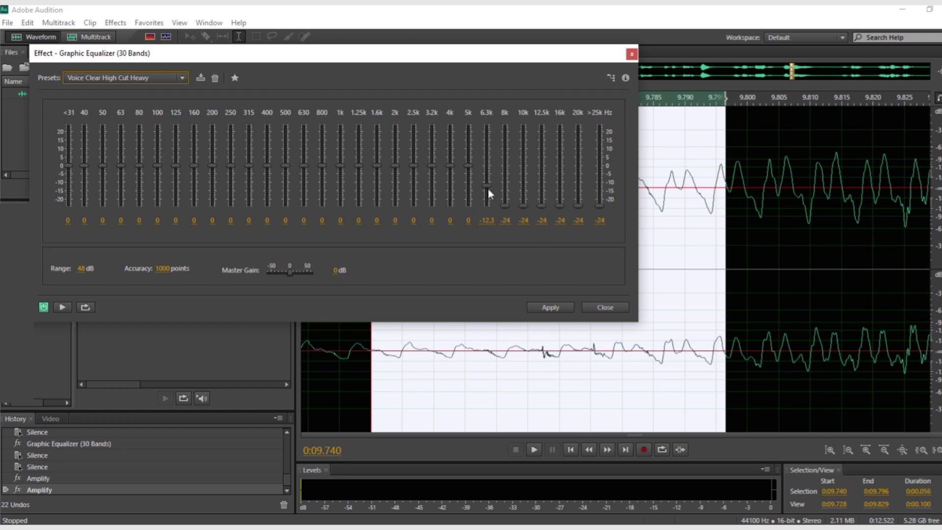
pyautogui.click(550, 307)
pyautogui.moveTo(476, 245); pyautogui.dragTo(399, 245)
# Step: Copy the clean audio at 9.744–9.761 s and paste it over the damaged 9.760–9.778 s stretch
pyautogui.hotkey('ctrl', 'c')
pyautogui.scroll(2, 400, 357)
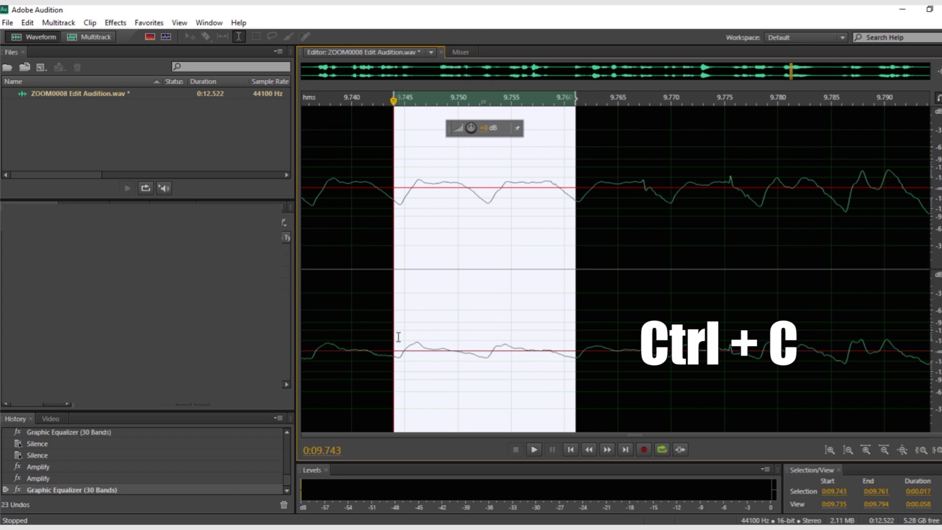
pyautogui.moveTo(395, 331); pyautogui.dragTo(401, 331)
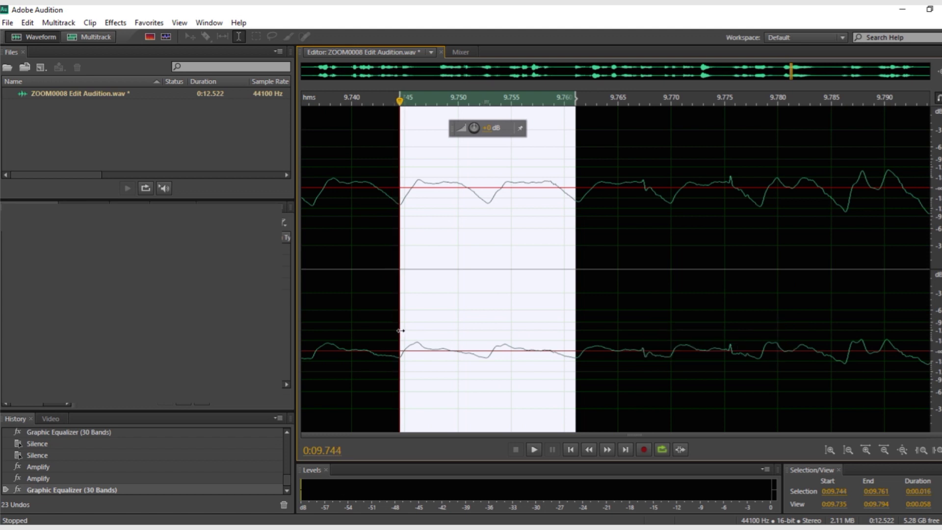
pyautogui.moveTo(844, 361); pyautogui.dragTo(662, 366)
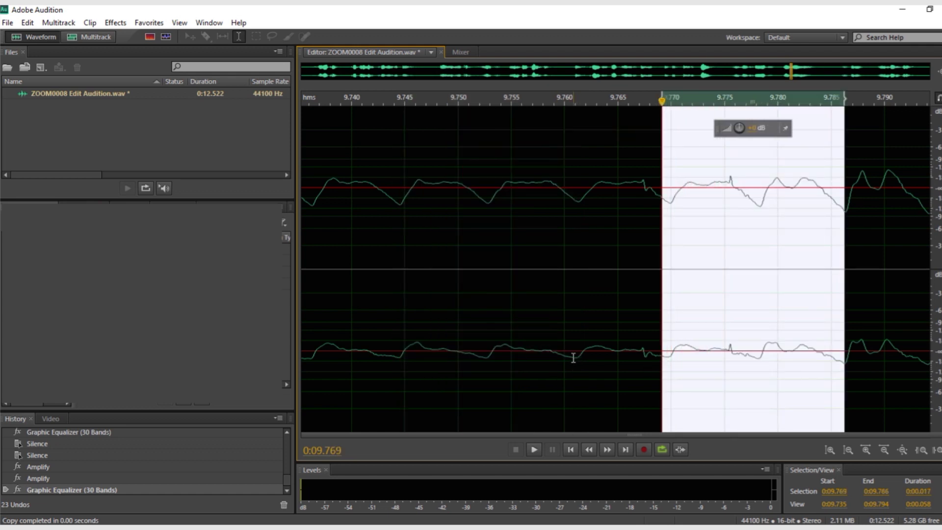
pyautogui.moveTo(573, 357); pyautogui.dragTo(759, 375)
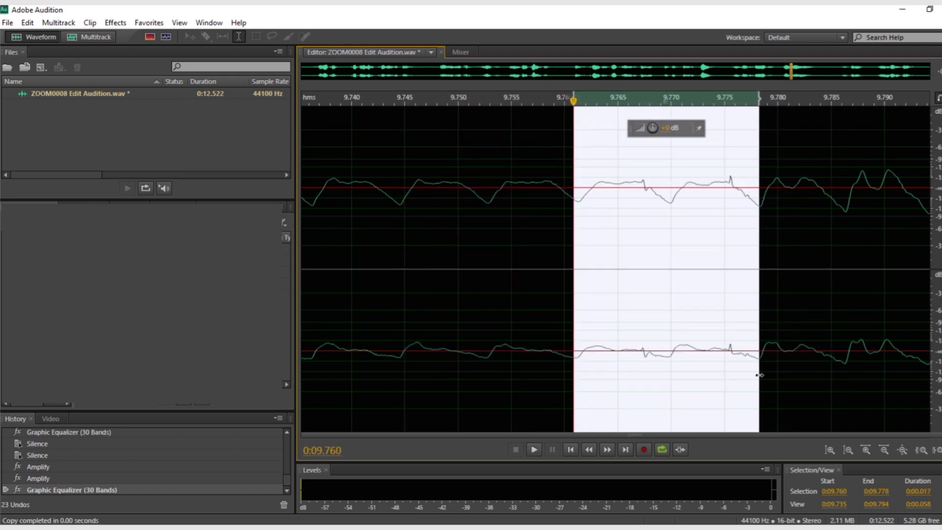
pyautogui.hotkey('ctrl', 'v')
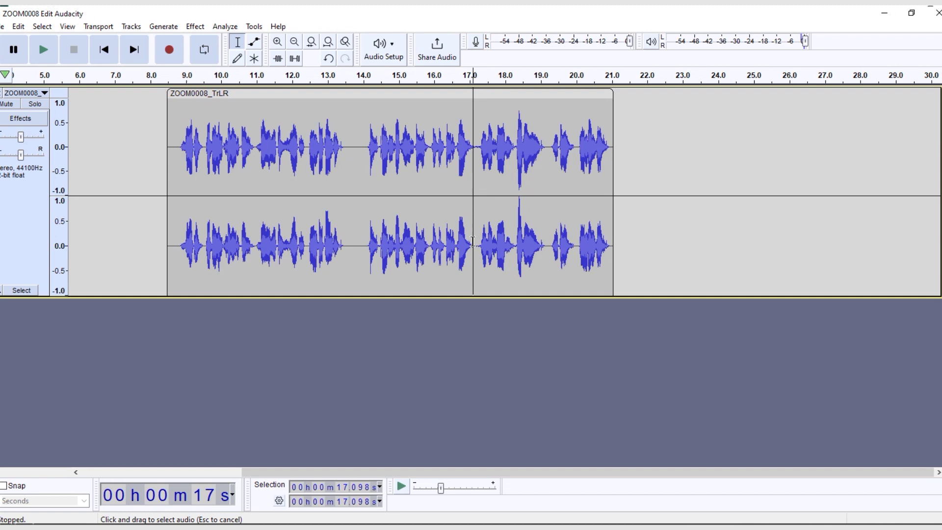
# Step: Play from about 17 s, then zoom in and select the loud burst at 18.315–18.507 s
pyautogui.click(45, 49)
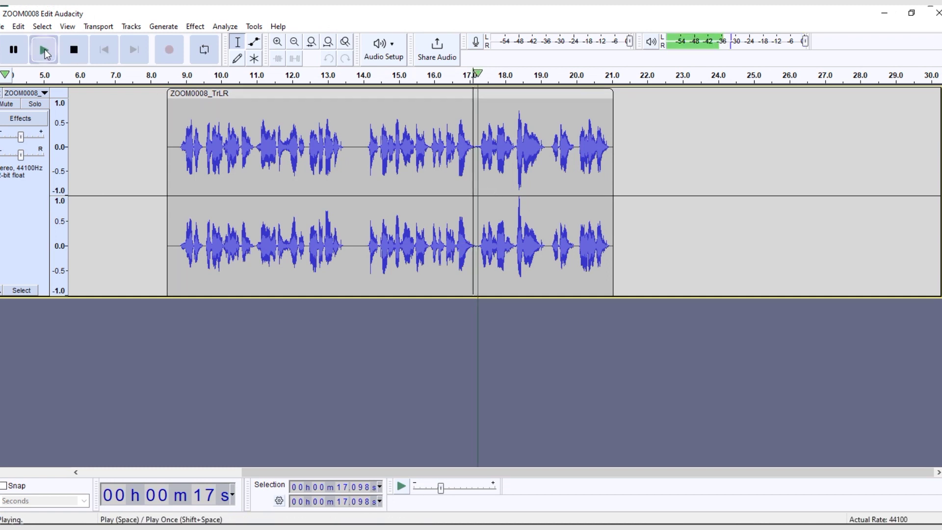
pyautogui.click(45, 49)
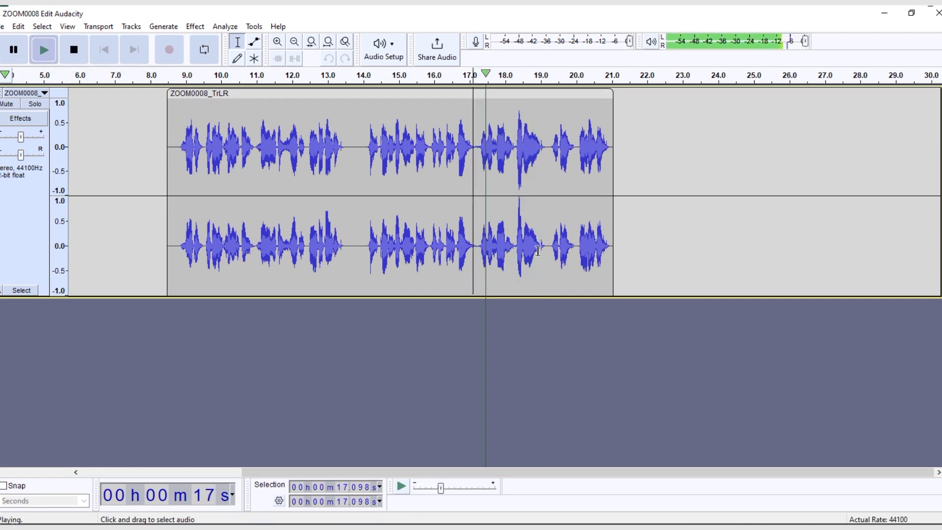
pyautogui.click(73, 51)
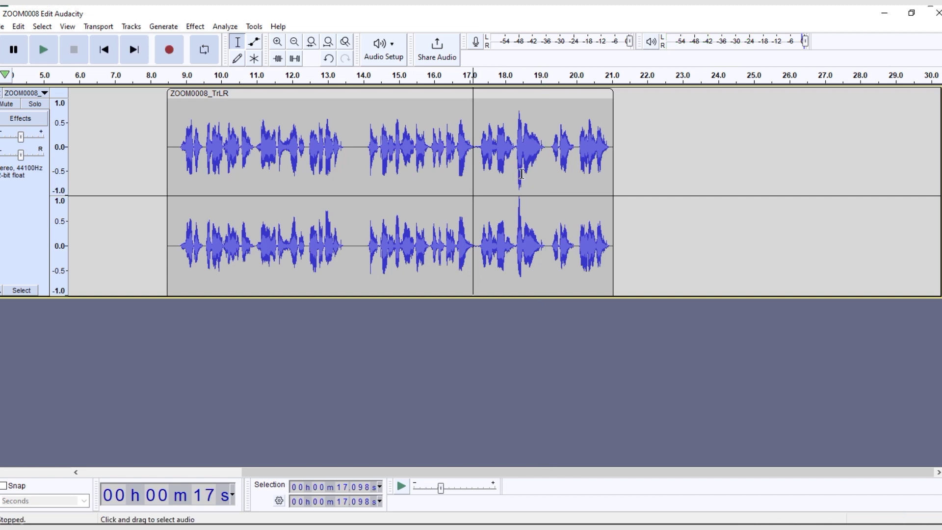
pyautogui.moveTo(513, 173); pyautogui.dragTo(536, 171)
pyautogui.click(288, 39)
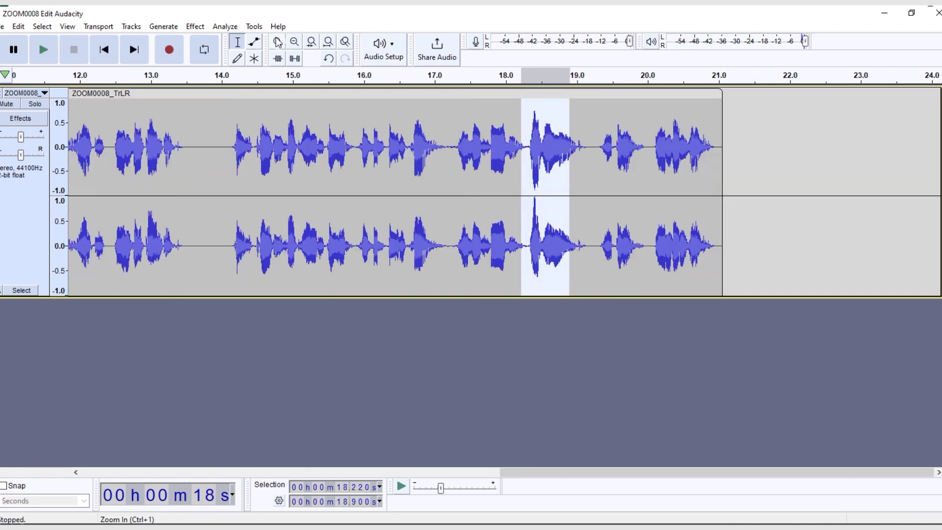
pyautogui.click(289, 40)
pyautogui.click(288, 40)
pyautogui.click(289, 40)
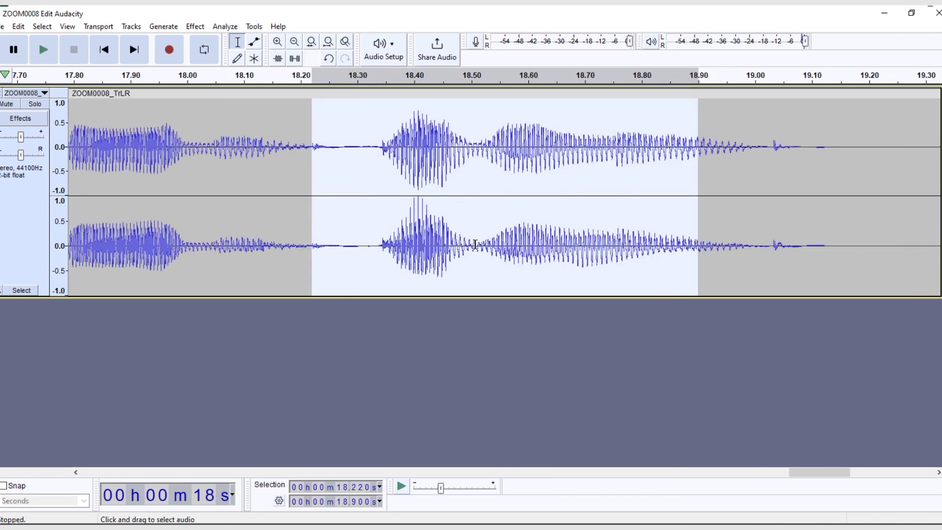
pyautogui.moveTo(475, 244); pyautogui.dragTo(368, 241)
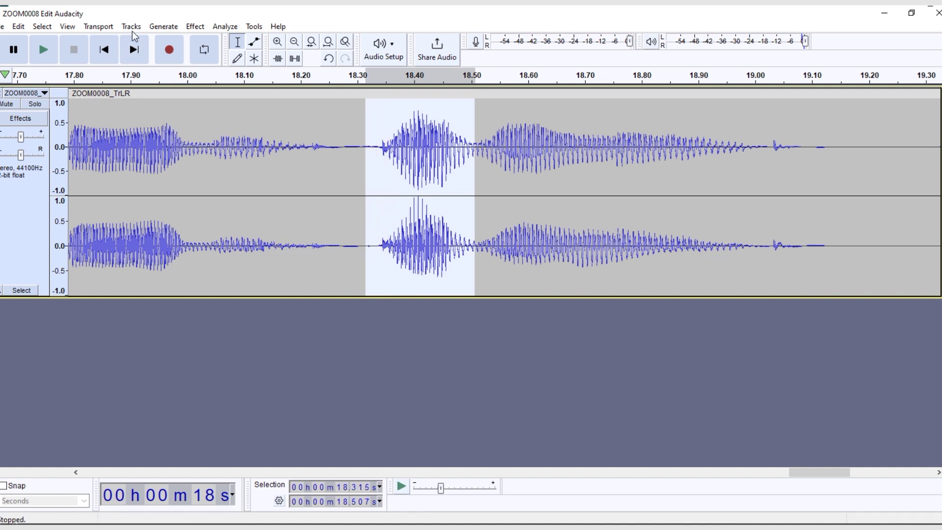
# Step: Amplify the selected burst by -3 dB and zoom back out
pyautogui.click(195, 26)
pyautogui.moveTo(261, 93)
pyautogui.click(375, 92)
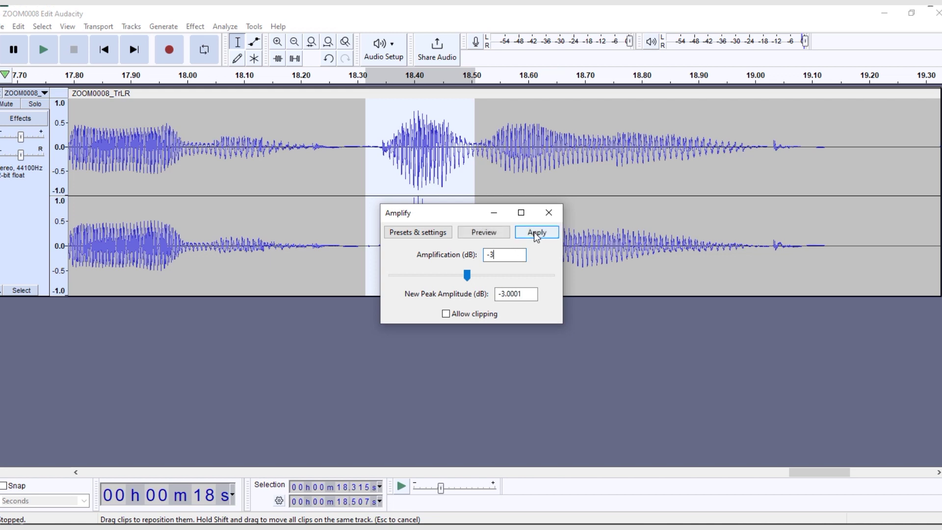
pyautogui.click(536, 233)
pyautogui.click(300, 47)
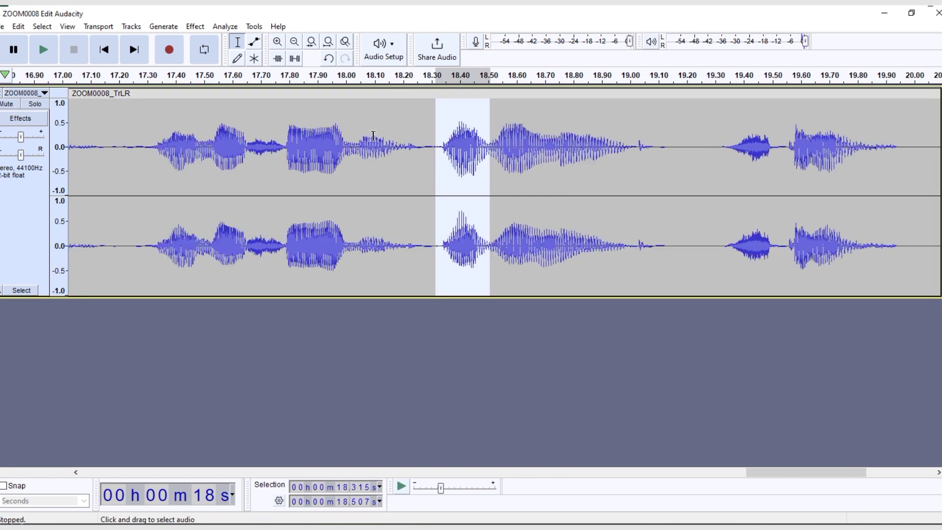
pyautogui.click(294, 46)
pyautogui.click(294, 47)
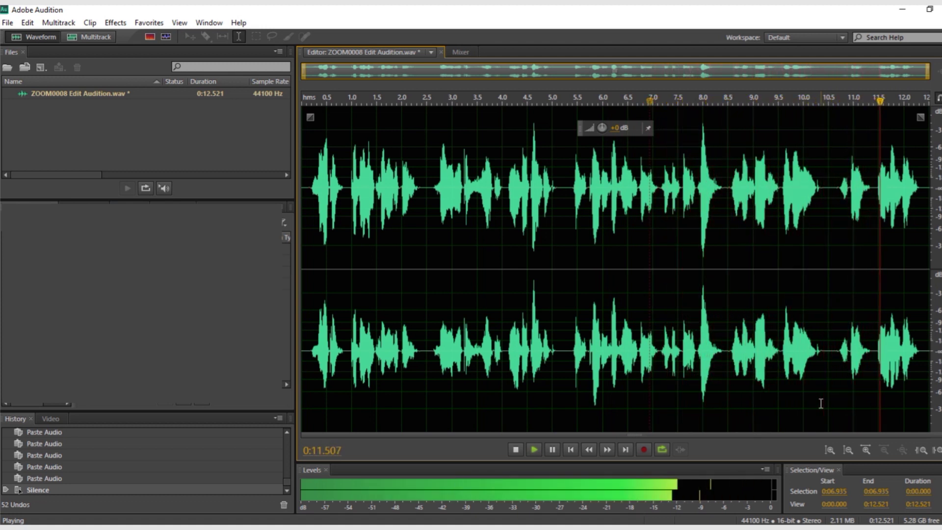
# Step: Use Save As to store the edited audio as ZOOM0008 Edit Audition 1.wav
pyautogui.click(6, 24)
pyautogui.click(76, 188)
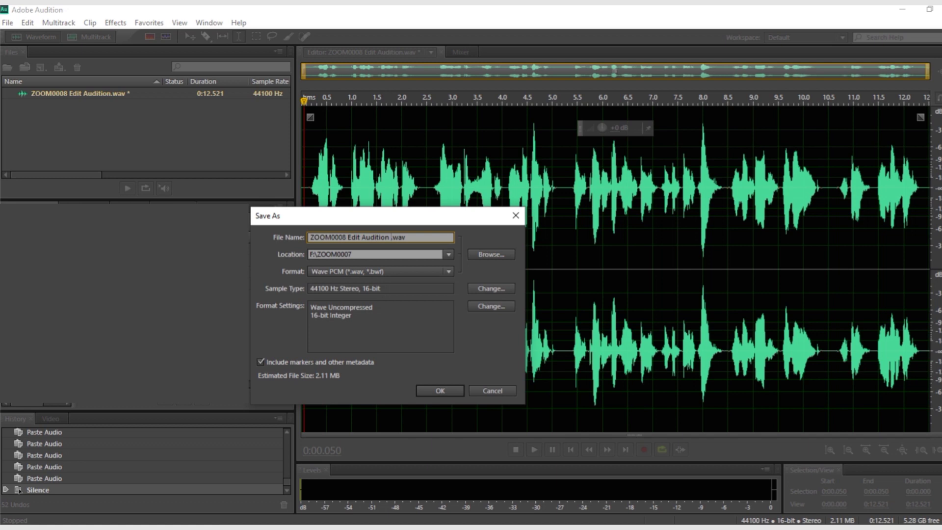
pyautogui.click(440, 391)
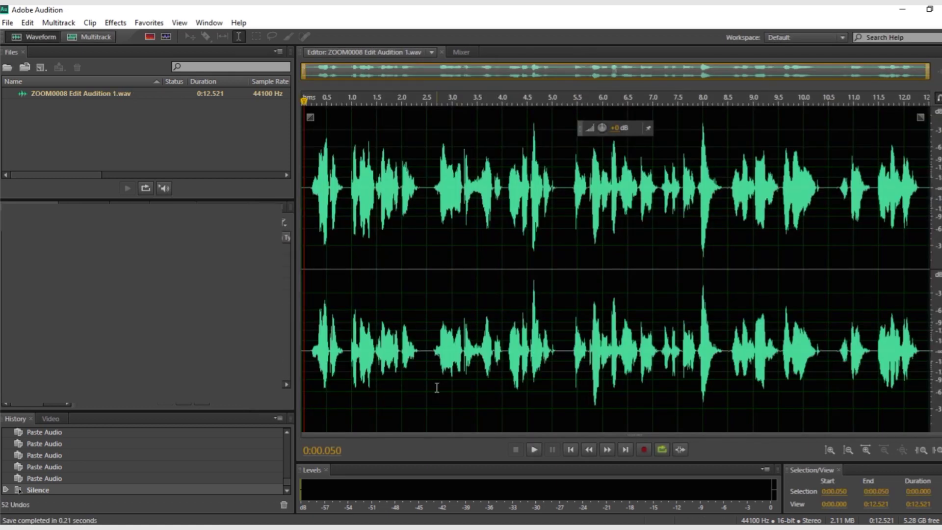
# Step: Normalize the whole recording to 98% and play it back to check
pyautogui.click(124, 27)
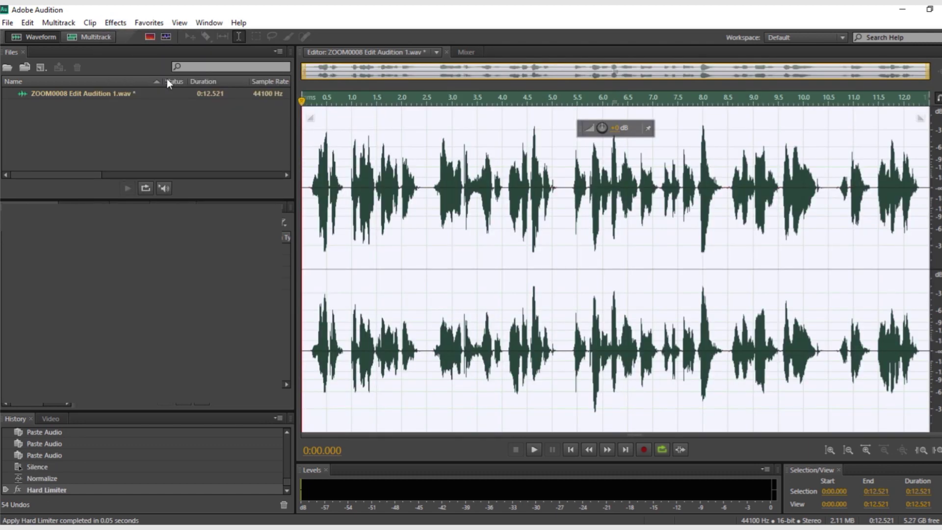
pyautogui.click(118, 24)
pyautogui.moveTo(229, 175)
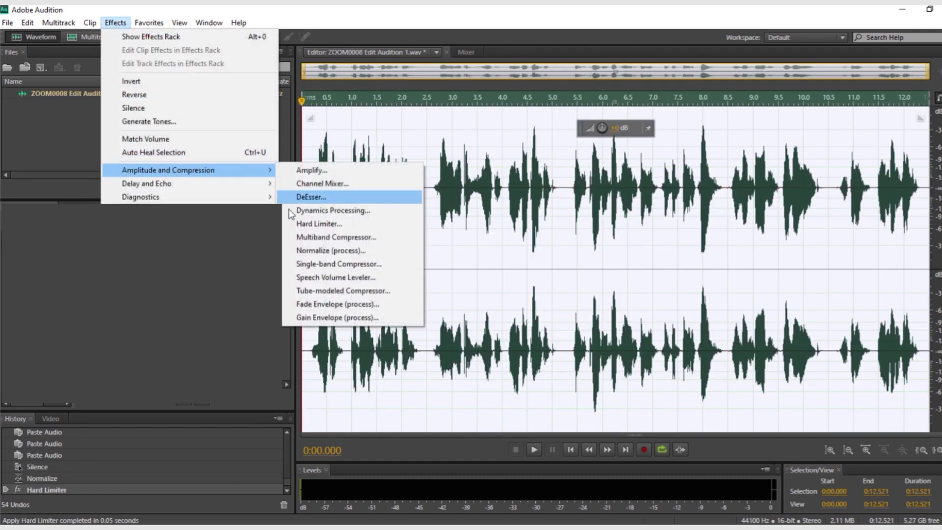
pyautogui.click(310, 252)
pyautogui.click(464, 293)
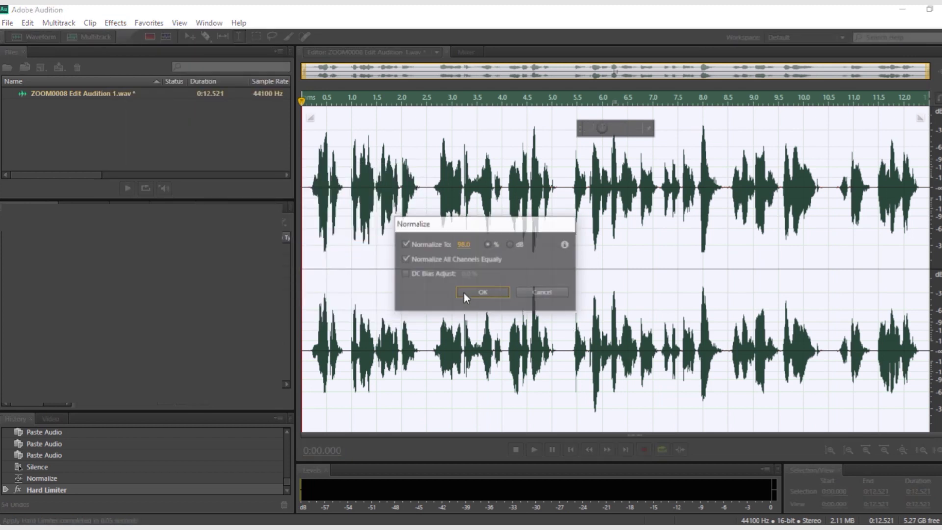
pyautogui.press('space')
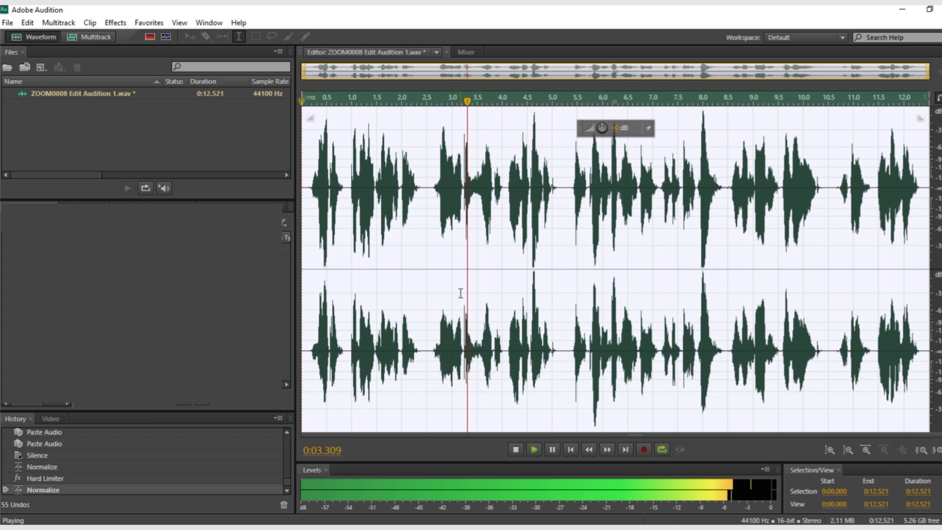
pyautogui.press('space')
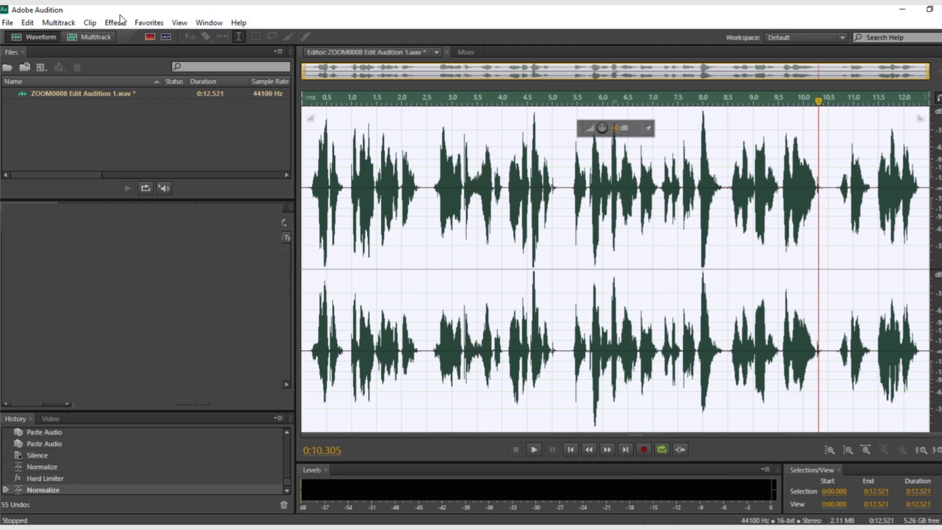
# Step: Apply the Hard Limiter at -2 dB to the whole recording
pyautogui.click(120, 22)
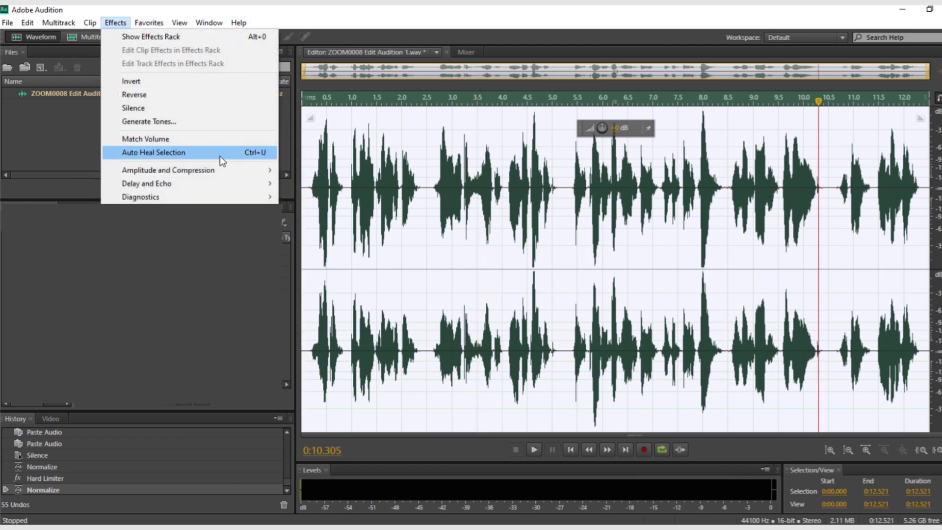
pyautogui.moveTo(240, 172)
pyautogui.click(309, 226)
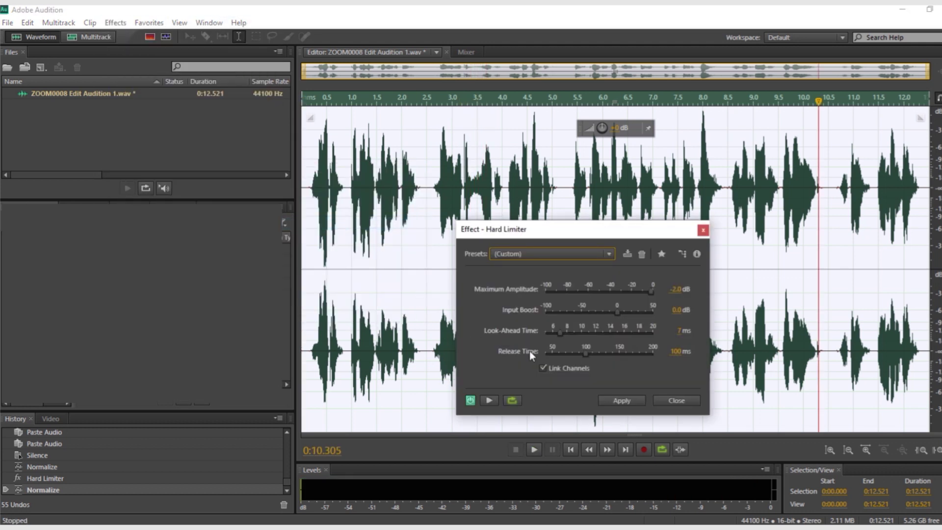
pyautogui.click(619, 402)
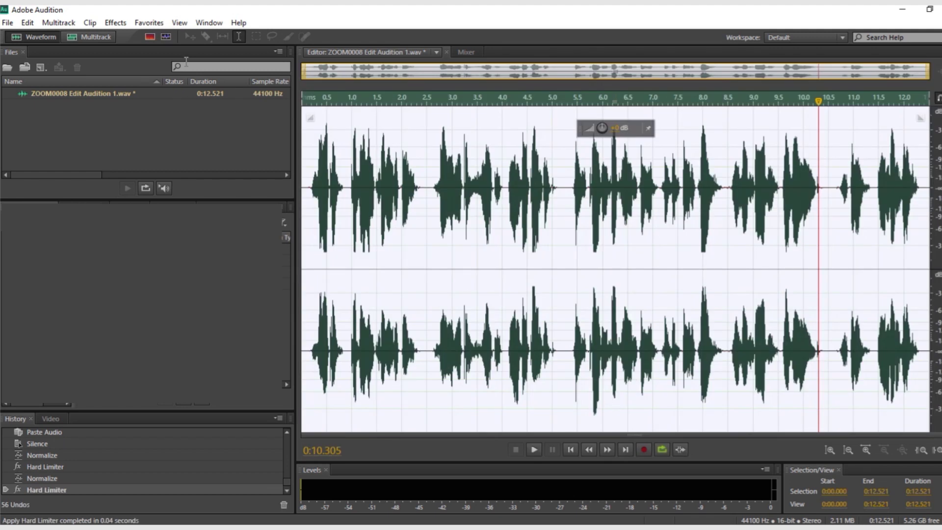
# Step: Normalize the recording again and play back the leveled result
pyautogui.click(124, 23)
pyautogui.moveTo(245, 169)
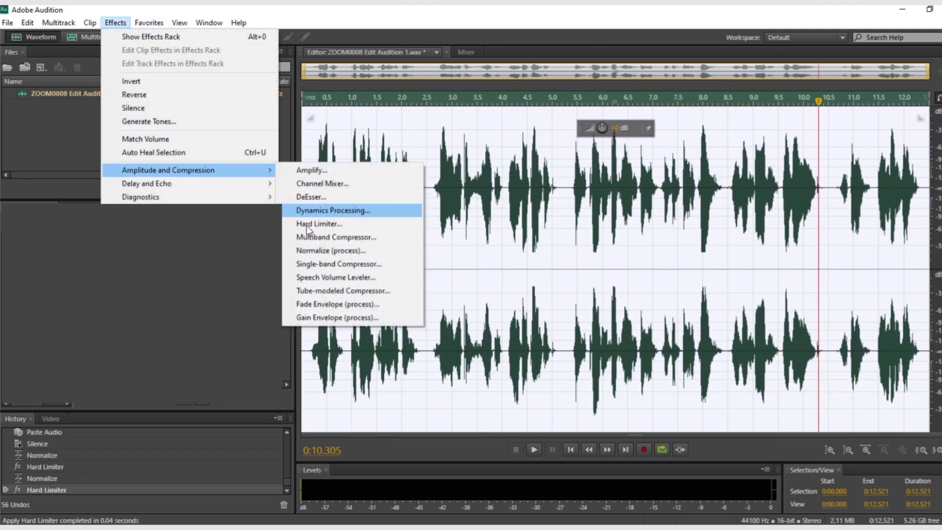
pyautogui.click(313, 250)
pyautogui.click(476, 292)
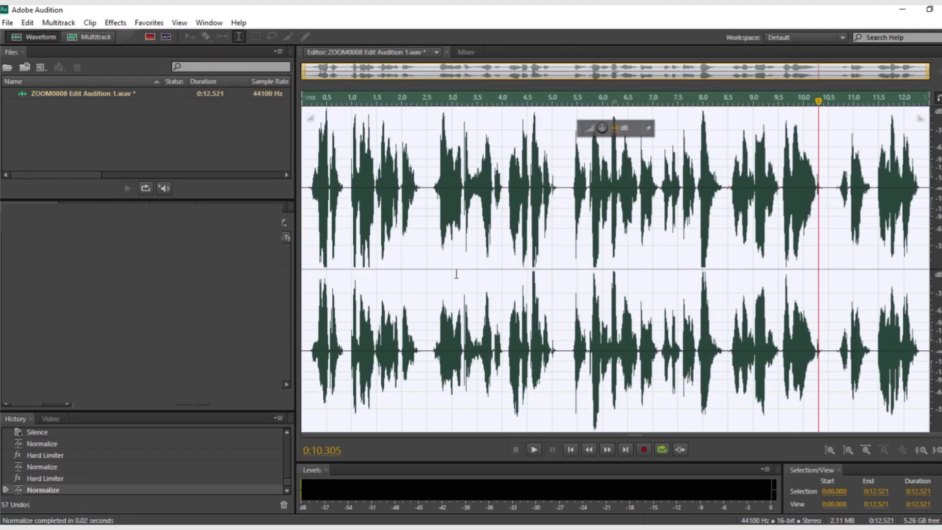
pyautogui.press('space')
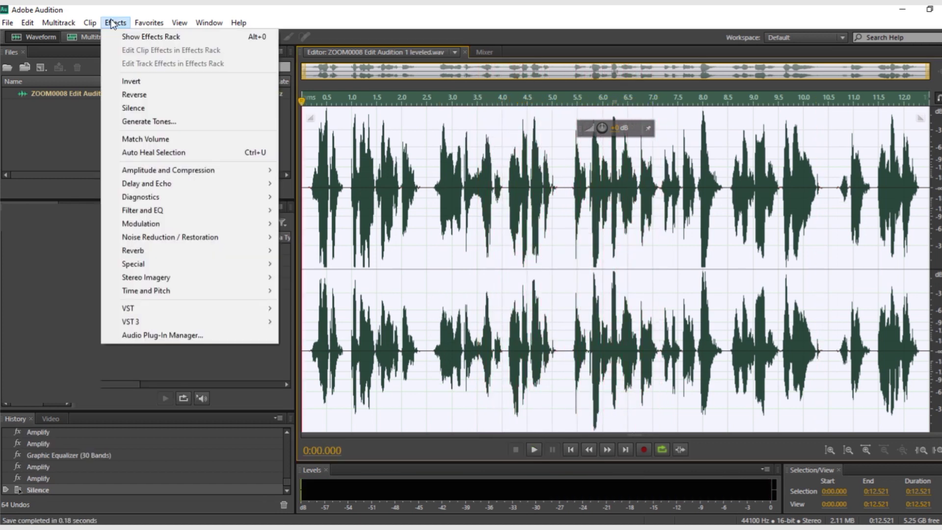
# Step: Open the Multiband Compressor, move its dialog aside, and check Audacity's compression effects for comparison
pyautogui.moveTo(243, 169)
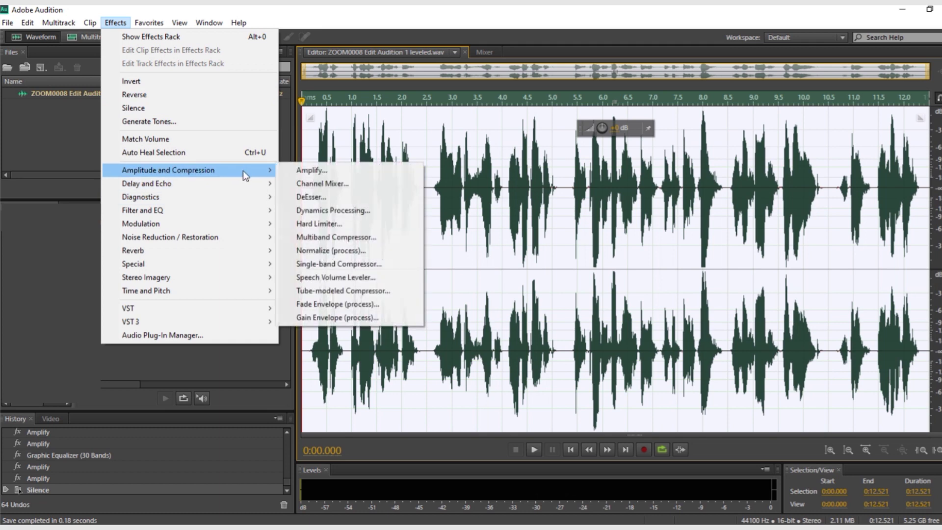
pyautogui.click(320, 238)
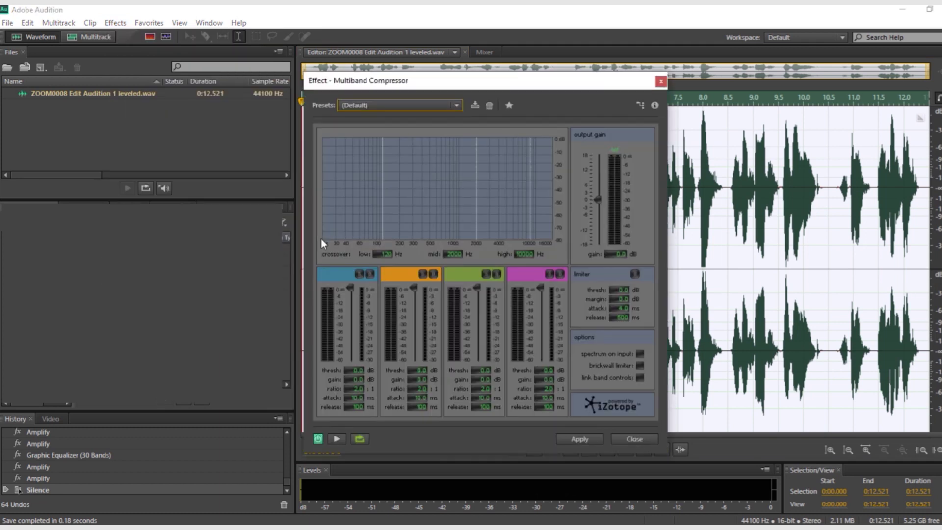
pyautogui.moveTo(455, 82); pyautogui.dragTo(244, 79)
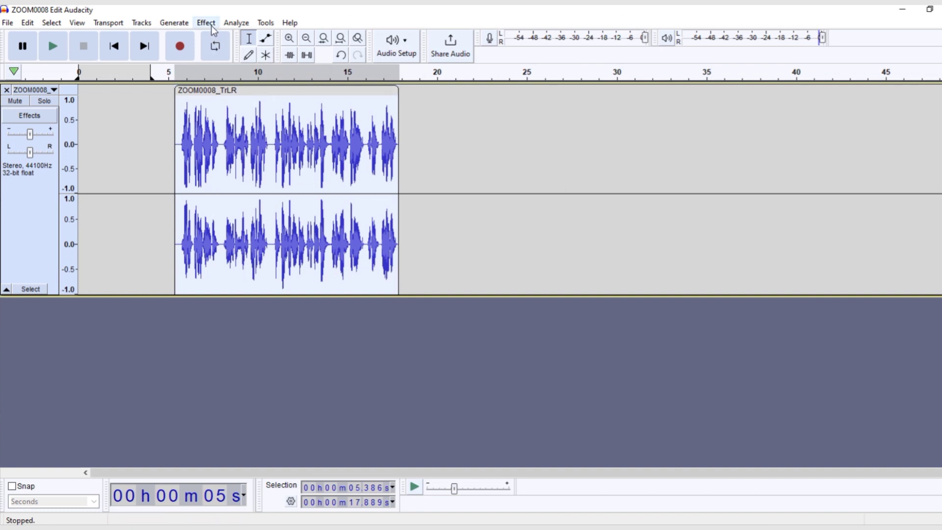
pyautogui.click(213, 27)
pyautogui.moveTo(271, 96)
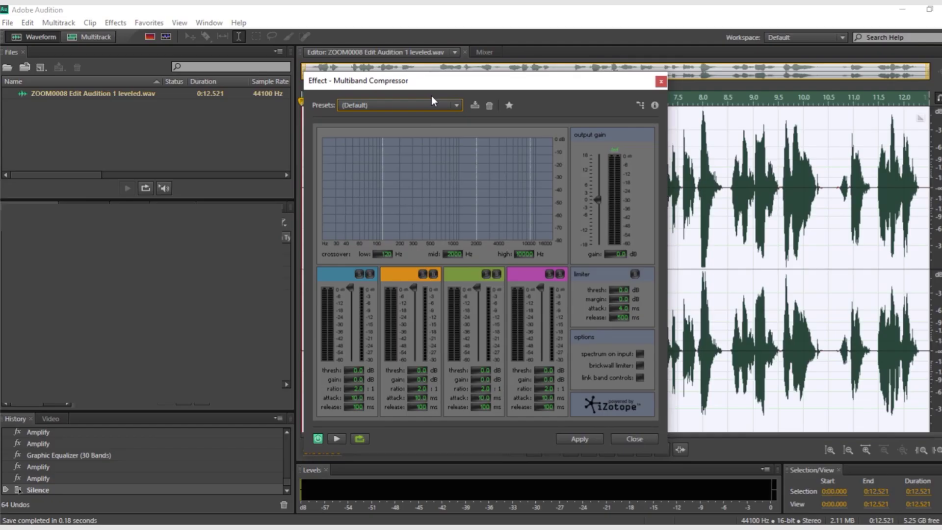
# Step: Choose the Classical Master preset, preview it, and apply it to the recording
pyautogui.moveTo(431, 95); pyautogui.dragTo(243, 75)
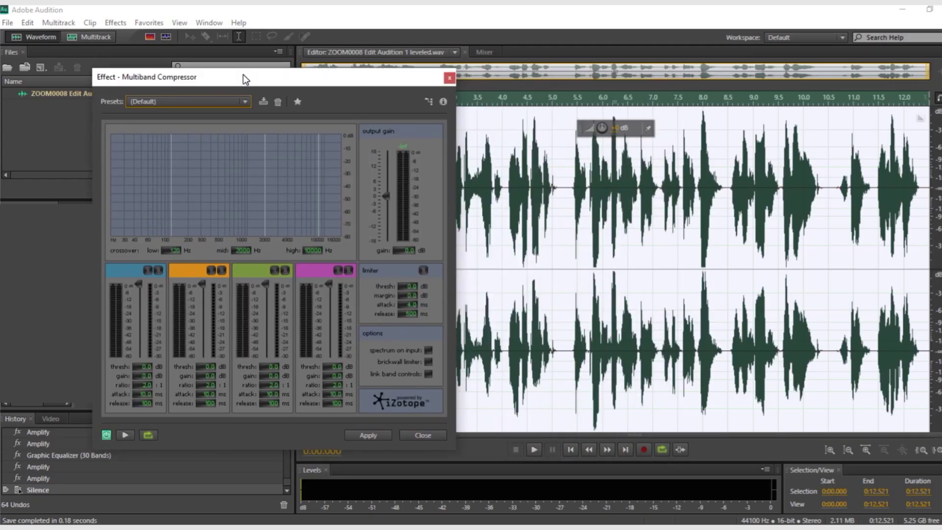
pyautogui.click(227, 101)
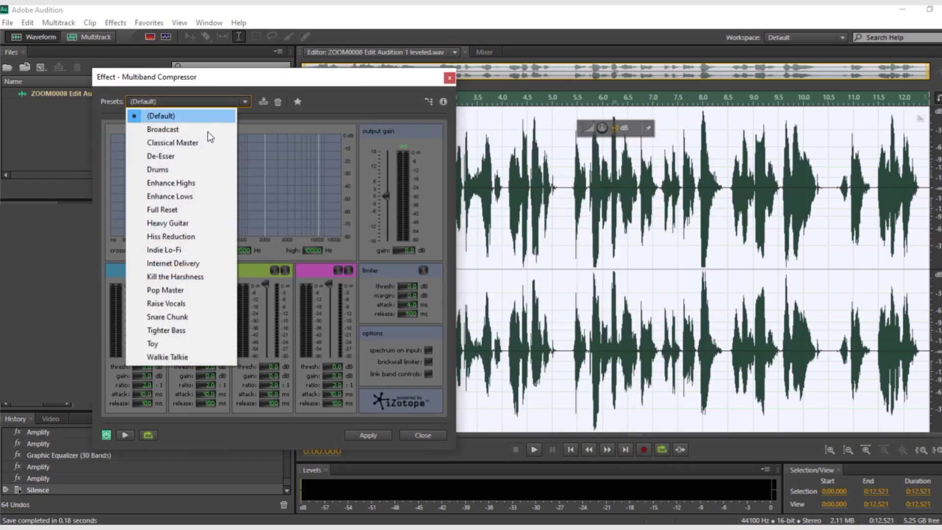
pyautogui.click(197, 142)
pyautogui.click(124, 435)
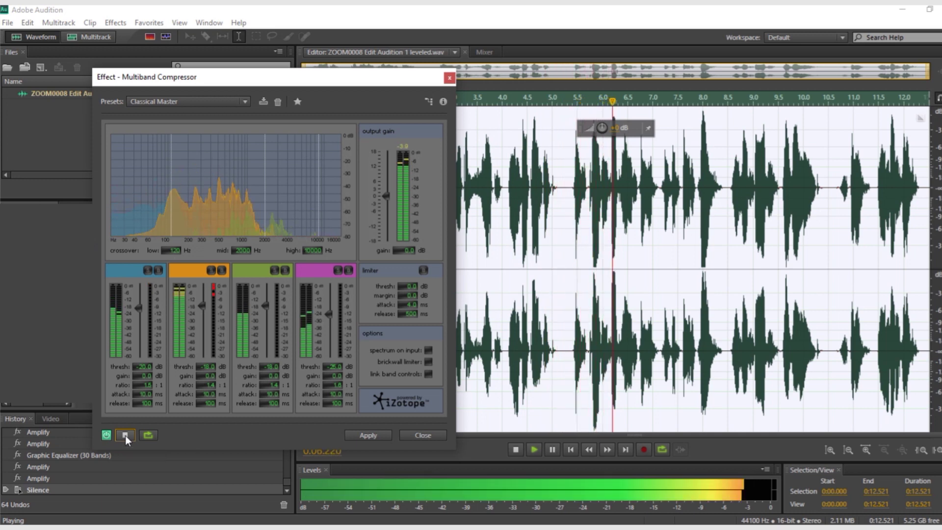
pyautogui.click(125, 435)
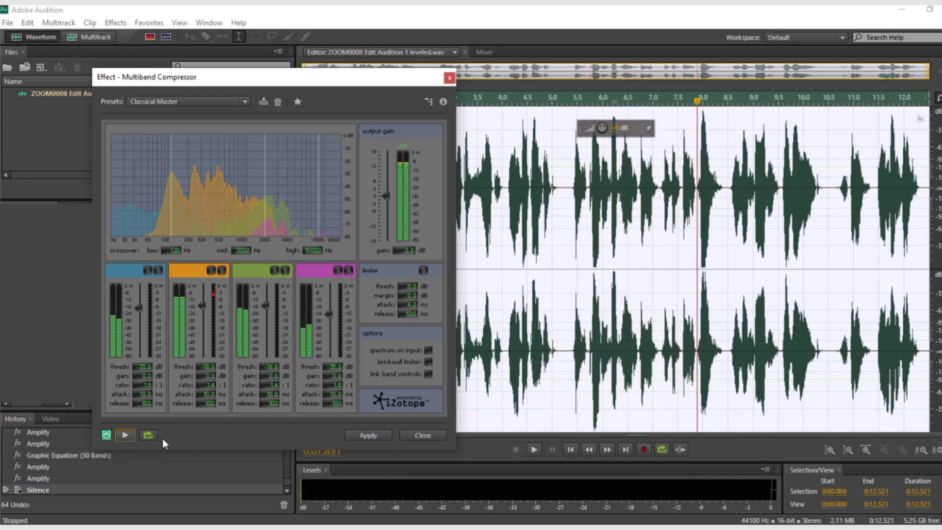
pyautogui.click(369, 435)
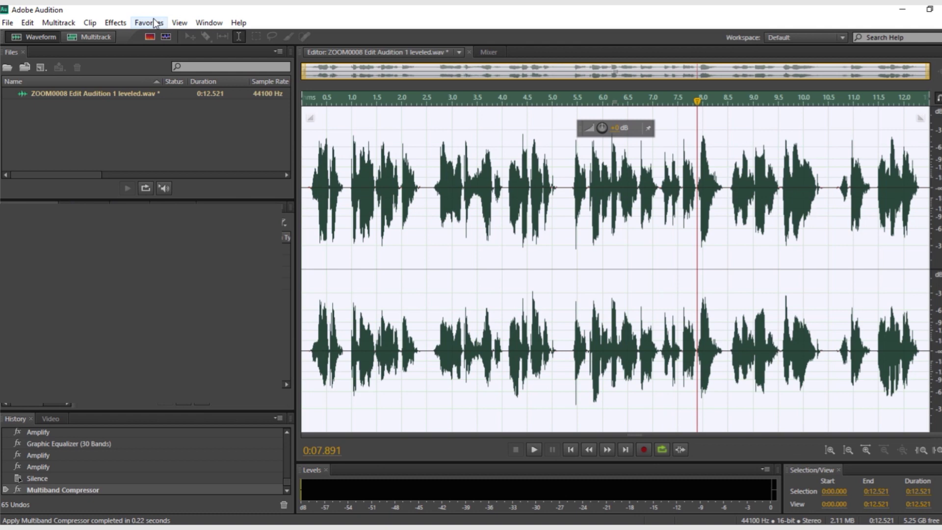
# Step: Normalize the Classical Master–compressed recording
pyautogui.click(112, 24)
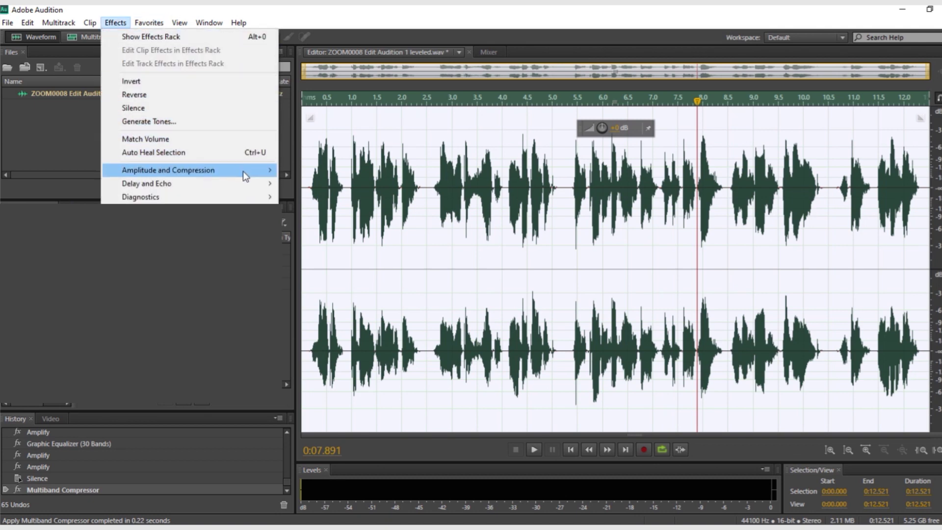
pyautogui.moveTo(243, 171)
pyautogui.click(307, 252)
pyautogui.click(483, 292)
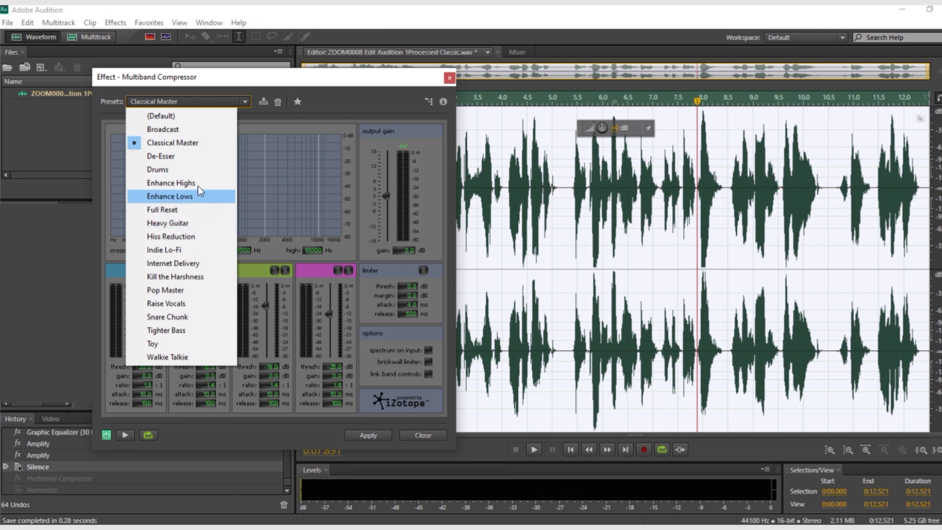
# Step: Switch the Multiband Compressor to the Broadcast preset, preview it, and apply it
pyautogui.click(179, 129)
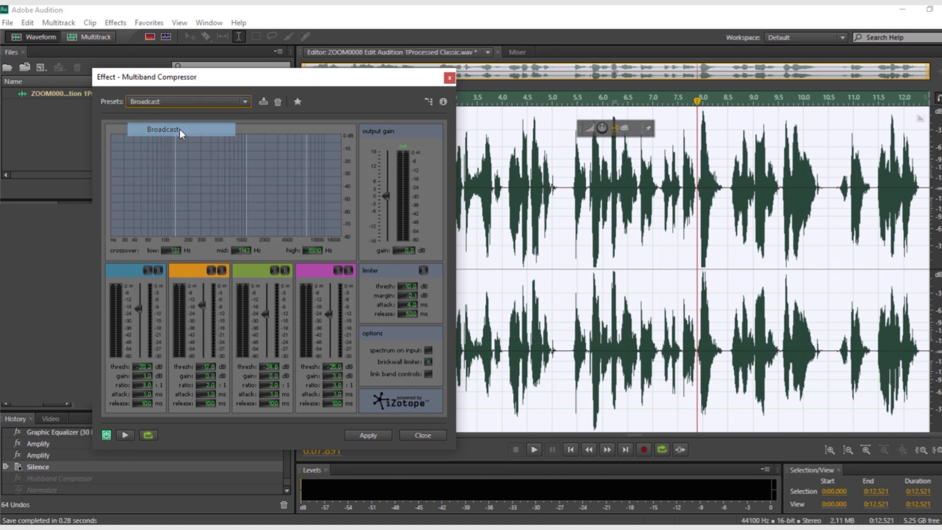
pyautogui.click(121, 436)
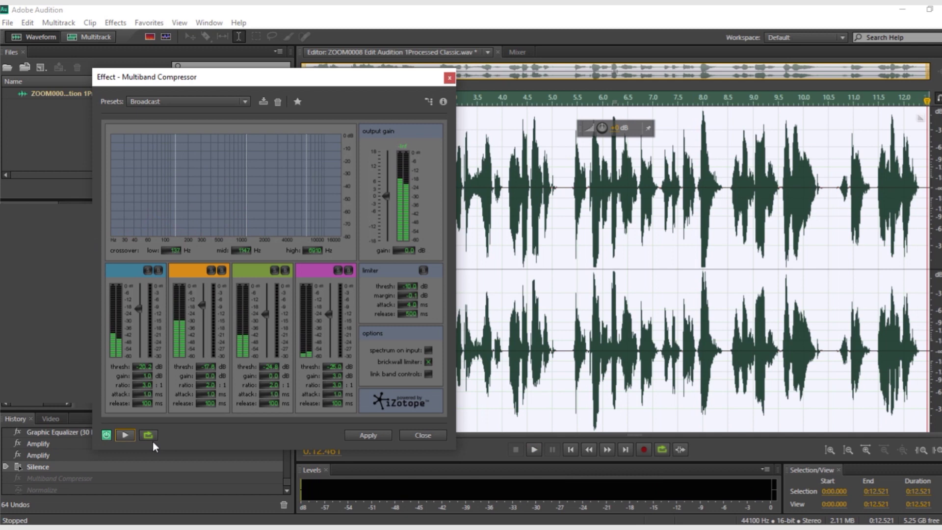
pyautogui.click(365, 435)
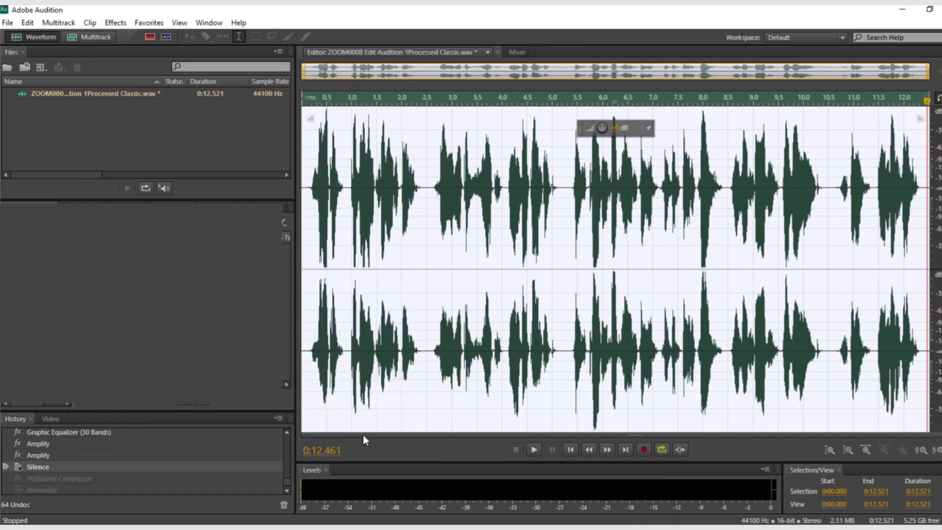
# Step: Normalize the Broadcast-compressed recording and play it back
pyautogui.click(115, 23)
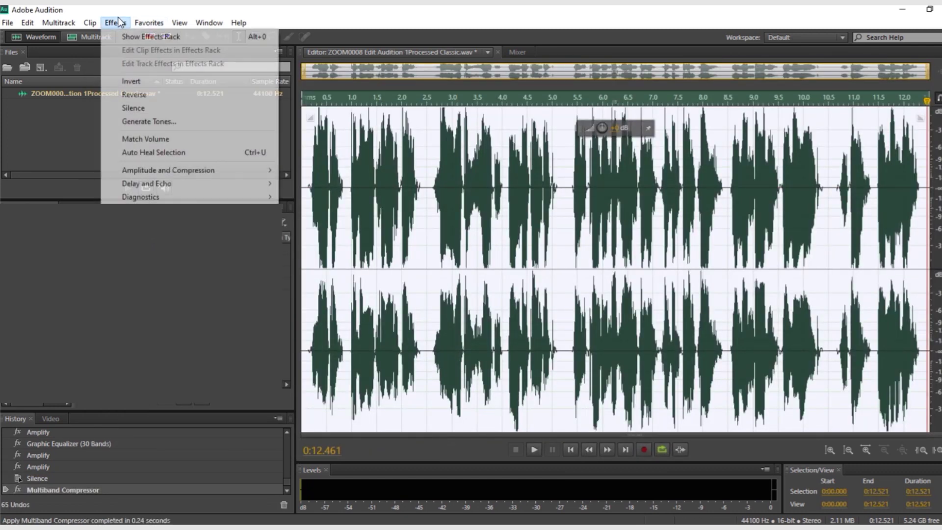
pyautogui.moveTo(227, 172)
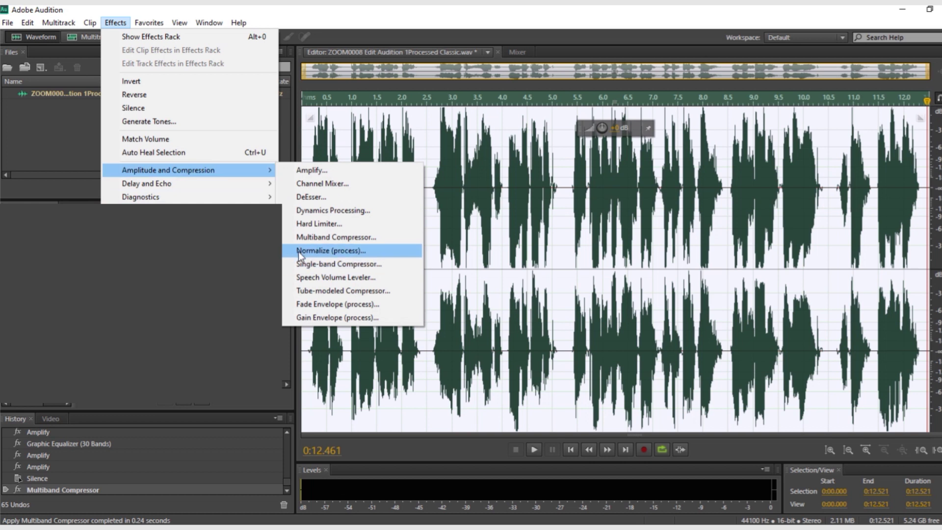
pyautogui.click(290, 250)
pyautogui.click(469, 293)
pyautogui.press('space')
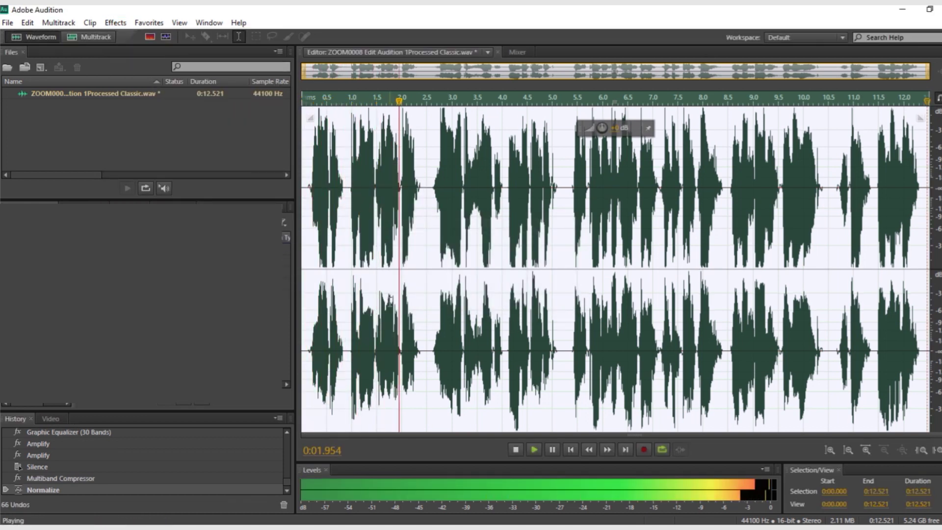
pyautogui.press('space')
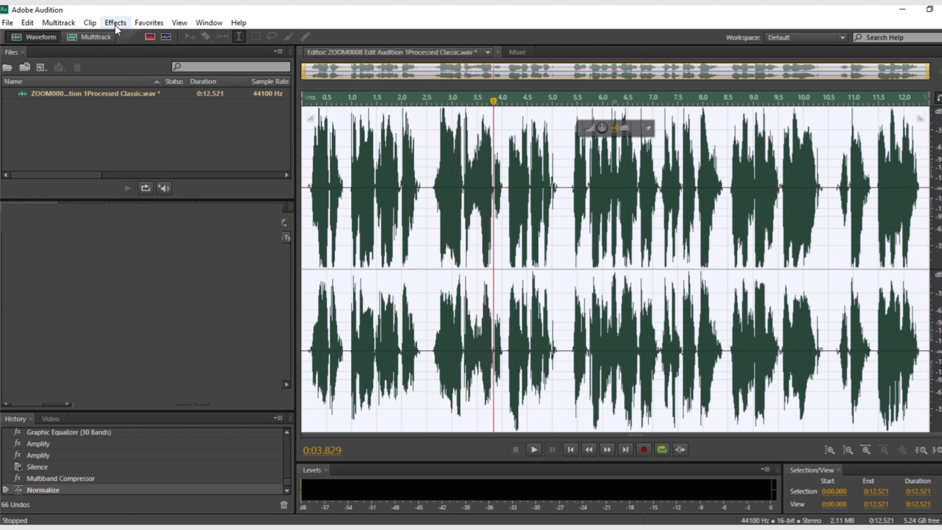
# Step: Undo and redo the normalize to compare loudness, then replay the normalized version
pyautogui.click(27, 23)
pyautogui.click(38, 37)
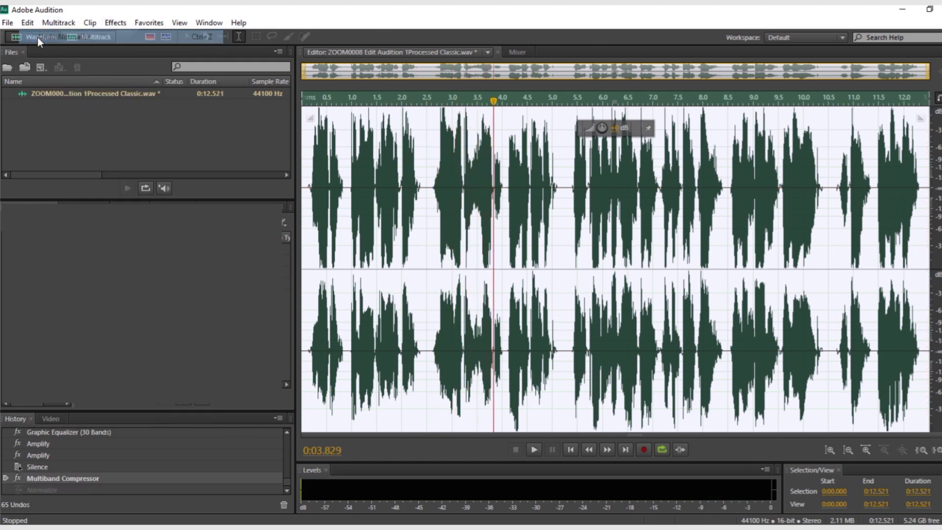
pyautogui.hotkey('ctrl', 'shift', 'z')
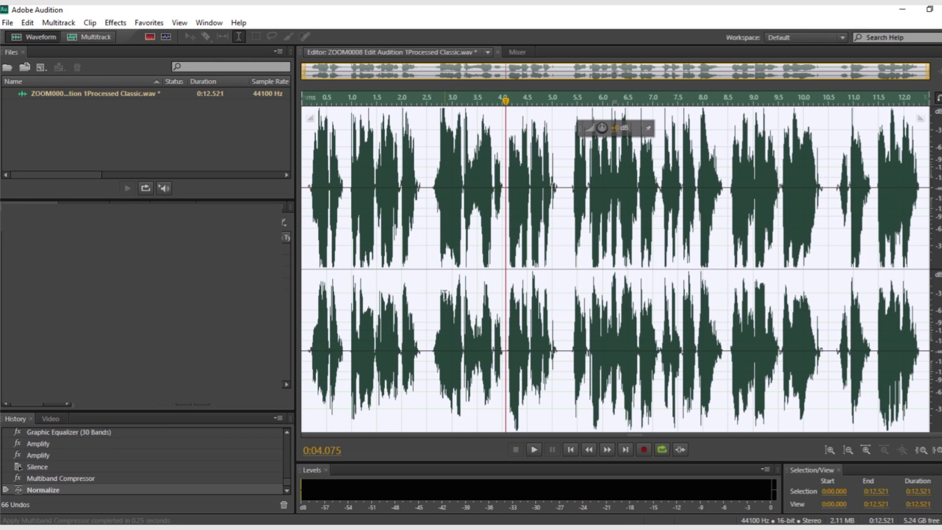
pyautogui.press('space')
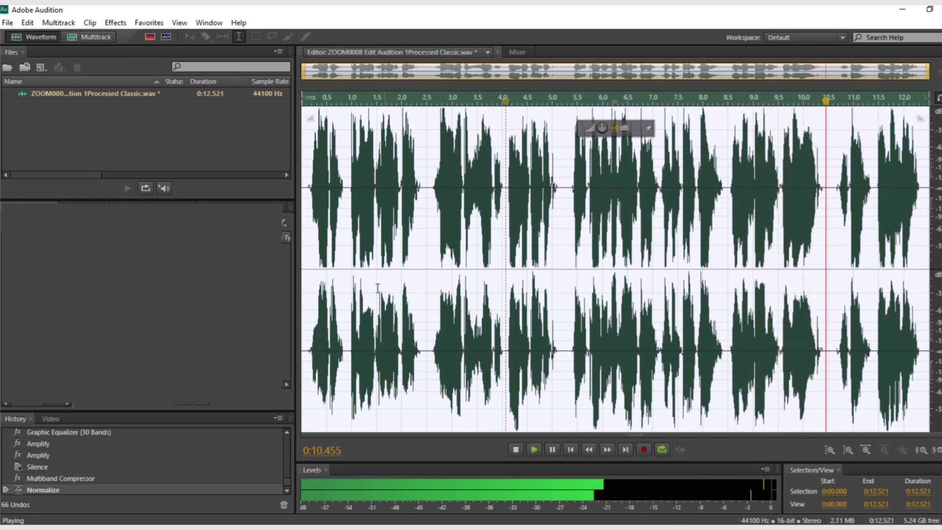
# Step: Stop playback and save as ZOOM0008 Edit Audition 1Processed Broadcast.wav, replacing Classic with Broadcast
pyautogui.press('space')
pyautogui.click(26, 23)
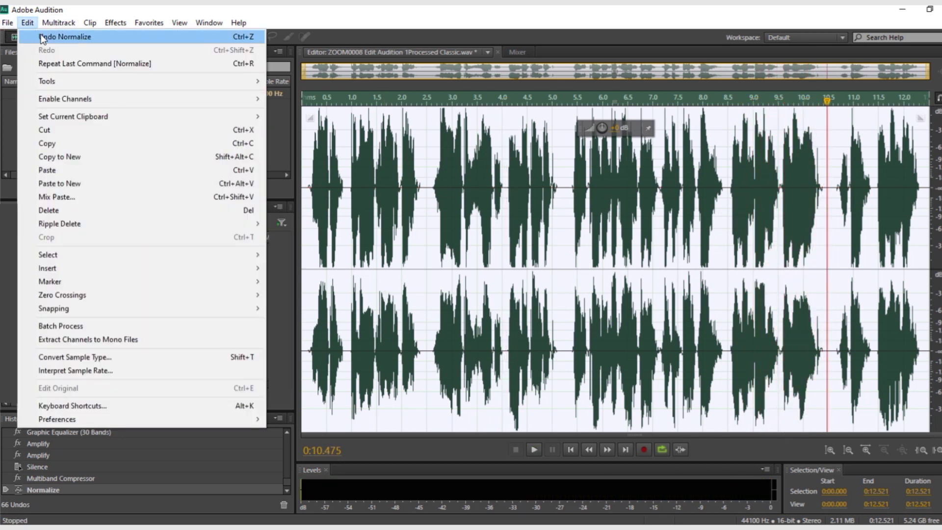
pyautogui.click(27, 23)
pyautogui.click(7, 24)
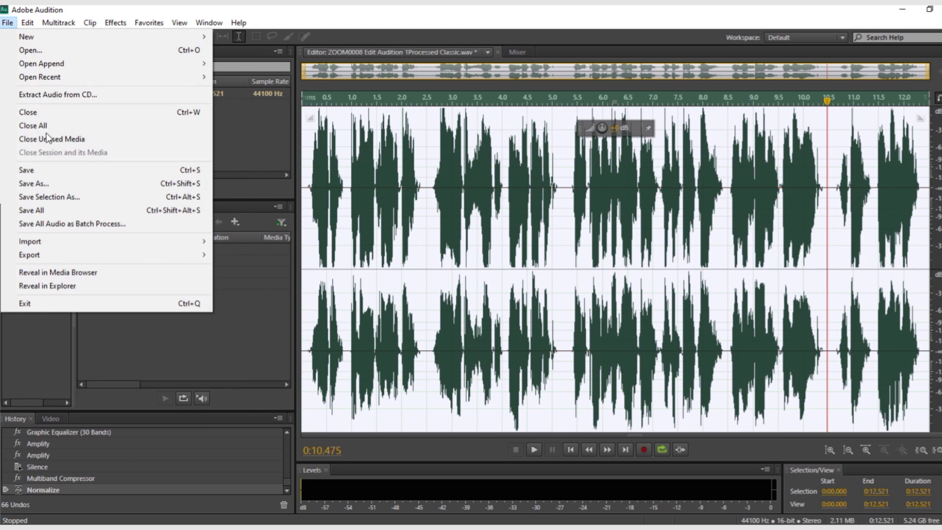
pyautogui.click(61, 188)
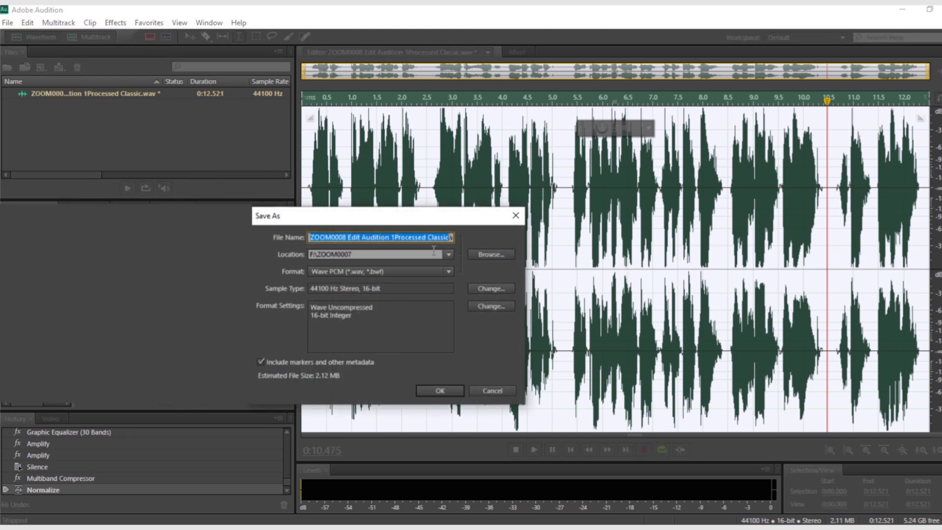
pyautogui.moveTo(428, 241); pyautogui.dragTo(465, 240)
pyautogui.press('BackSpace')
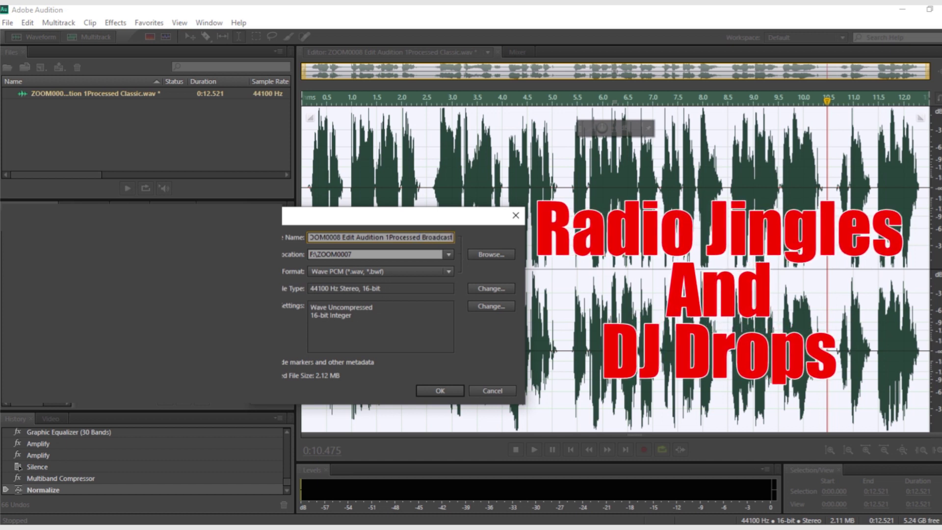
pyautogui.click(439, 391)
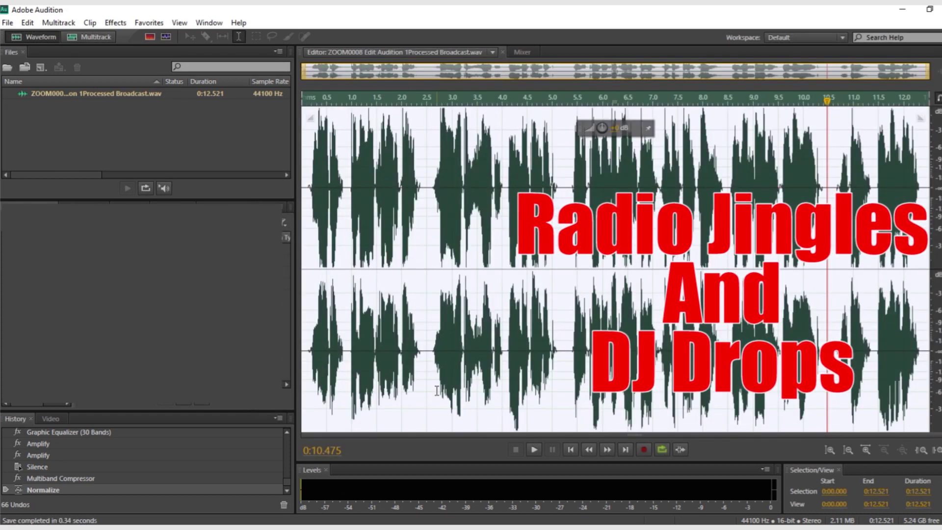